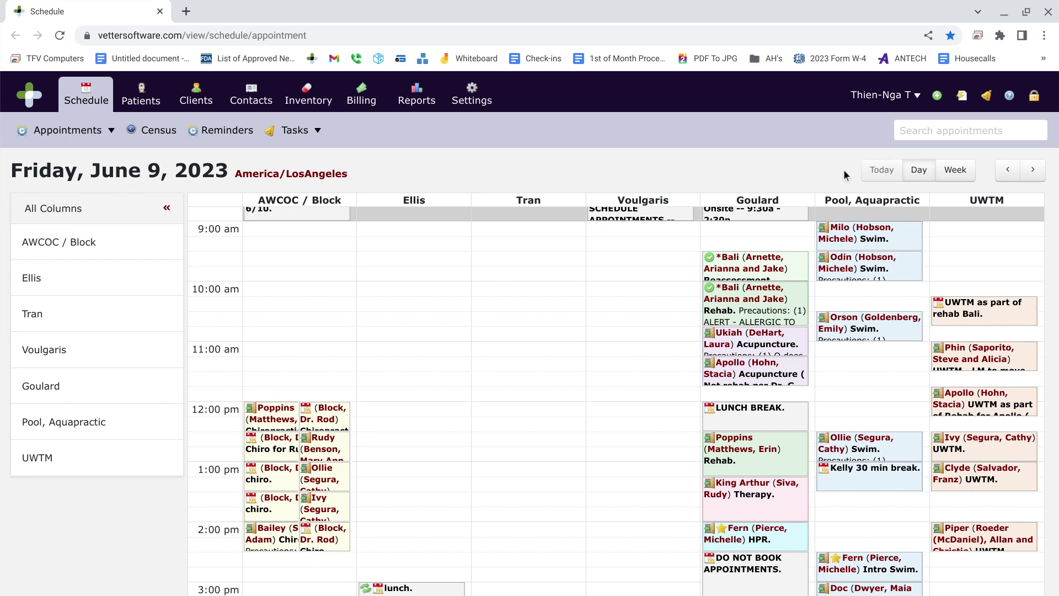
Show the day schedule for Saturday, June 10, 2023 at the morning hours.
left_click(917, 171)
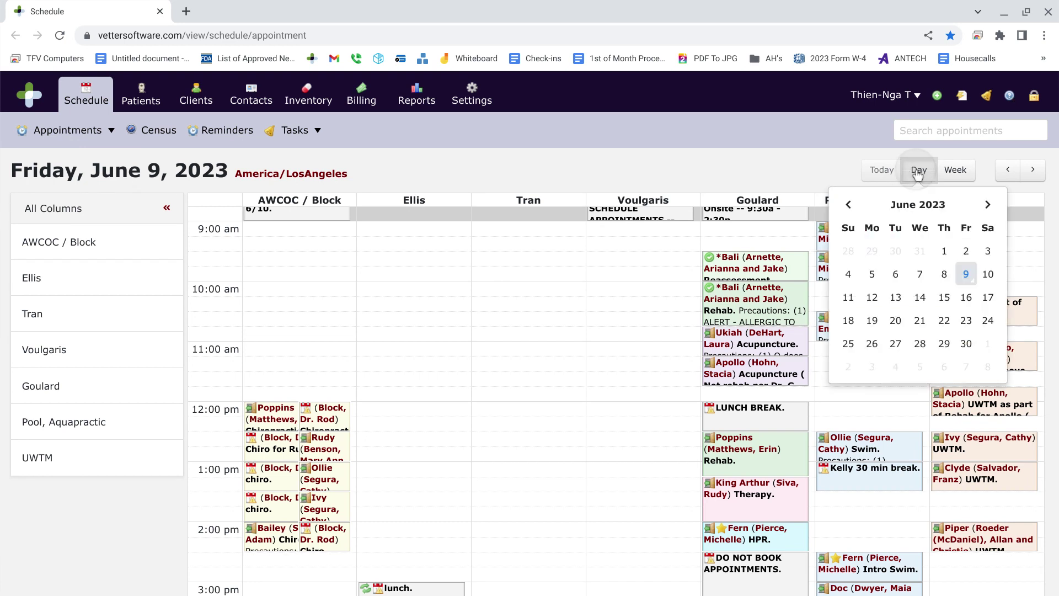
left_click(989, 275)
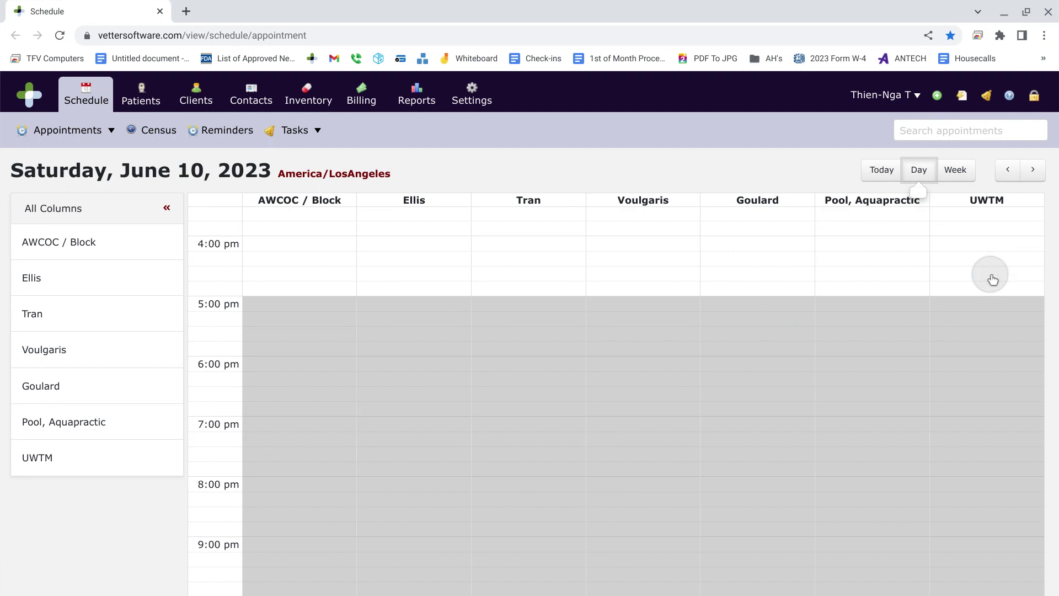
scroll(739, 269, "up", 8)
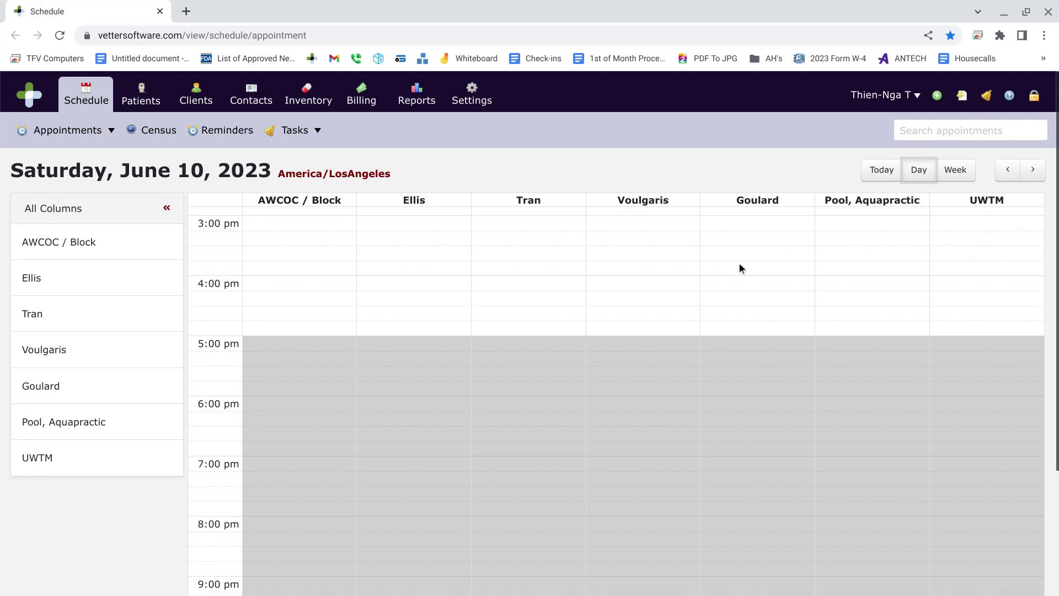
scroll(739, 264, "up", 2)
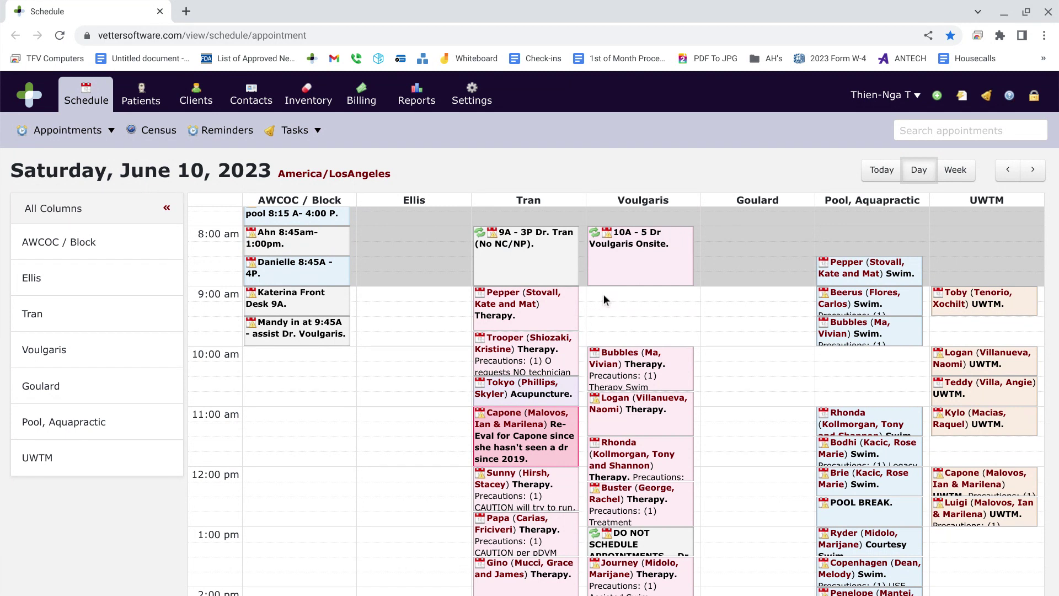
Start a 9:00 AM appointment in the column of the doctor onsite 10A - 5, with type General Evaluation (60 minutes).
left_click_drag(603, 293, 611, 335)
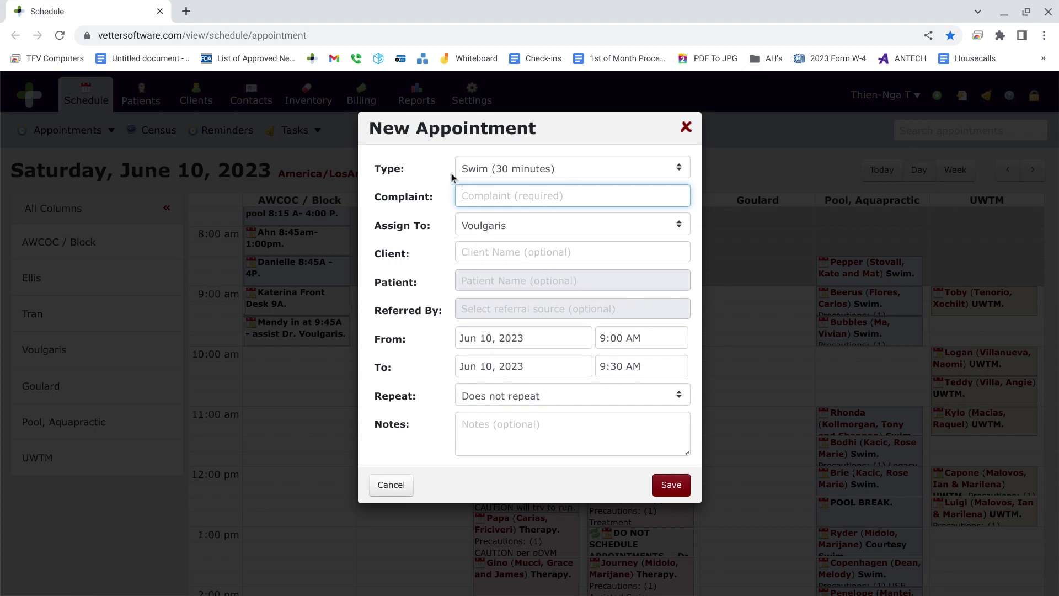
left_click(533, 170)
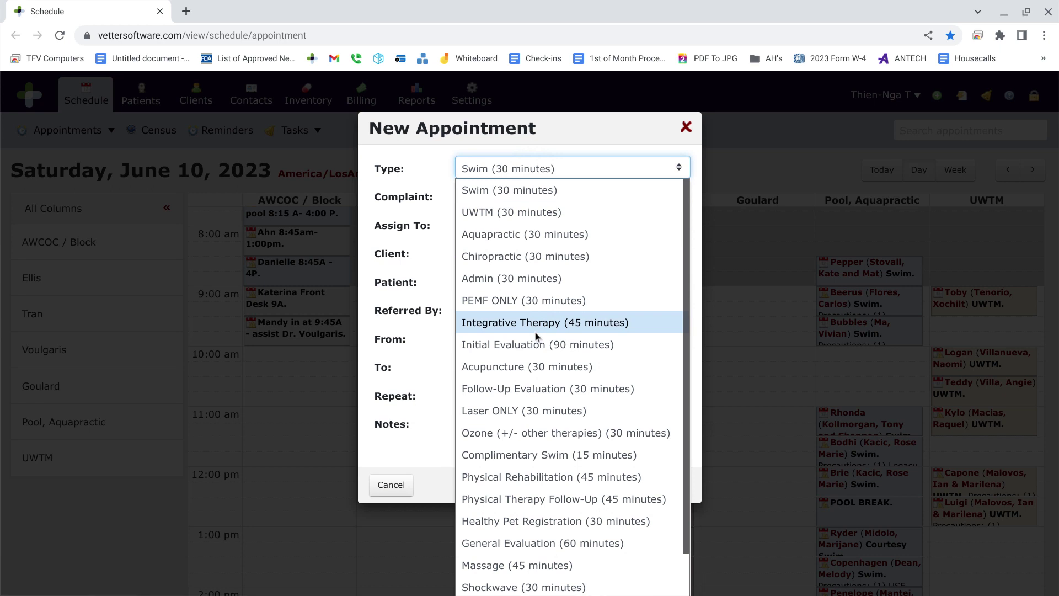
left_click(551, 543)
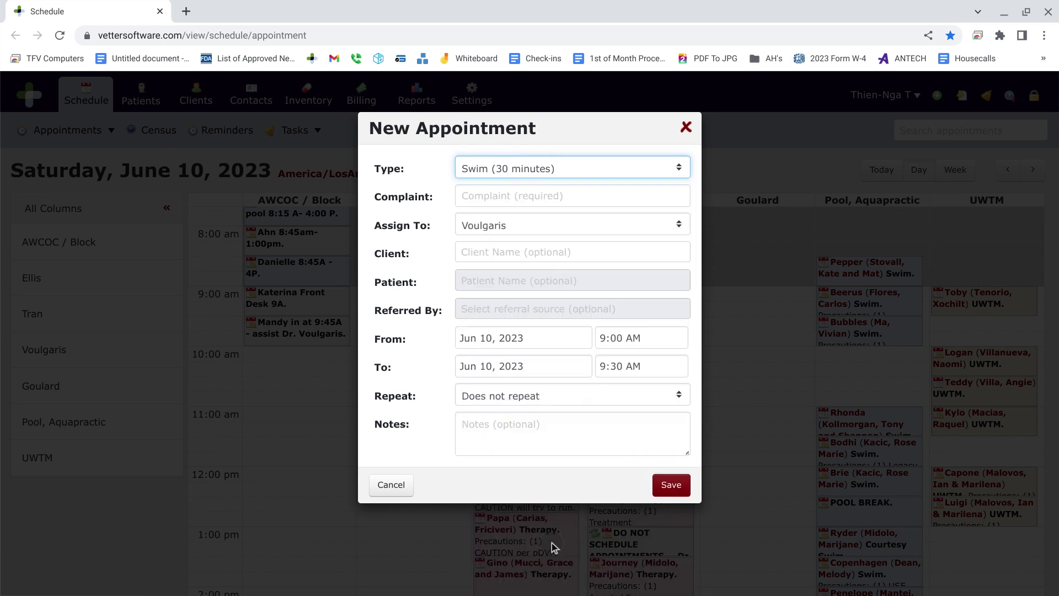
Enter "Limping Post Sx...ez" as the appointment's complaint.
left_click(596, 200)
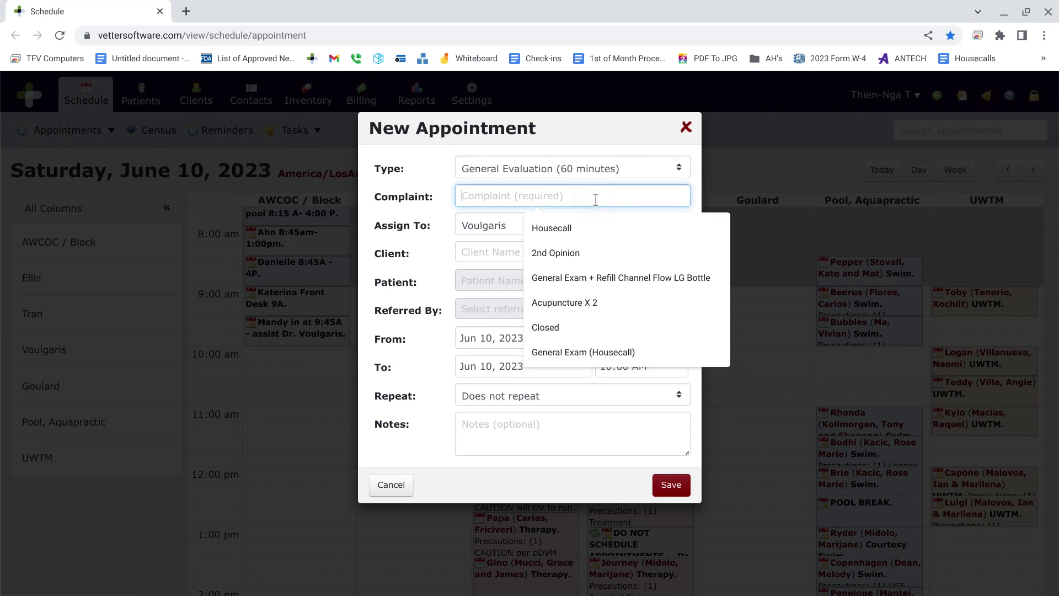
type("Lim")
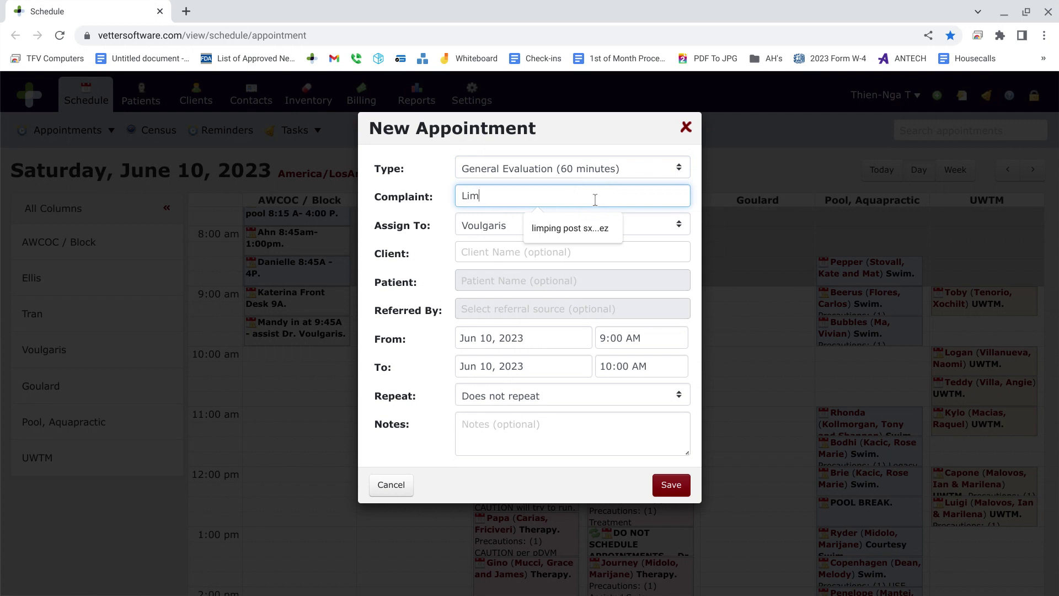
type("ping Post Sx...")
type("ez")
left_click(433, 255)
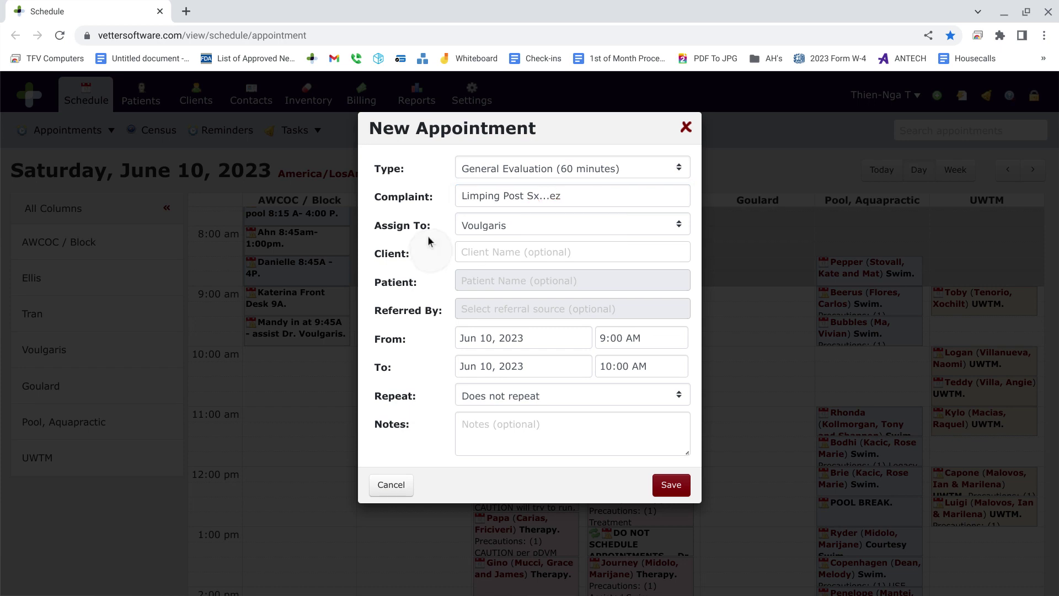
Search the clients for "Test", assign the test client to the appointment and choose TestPatient as the patient.
left_click(477, 251)
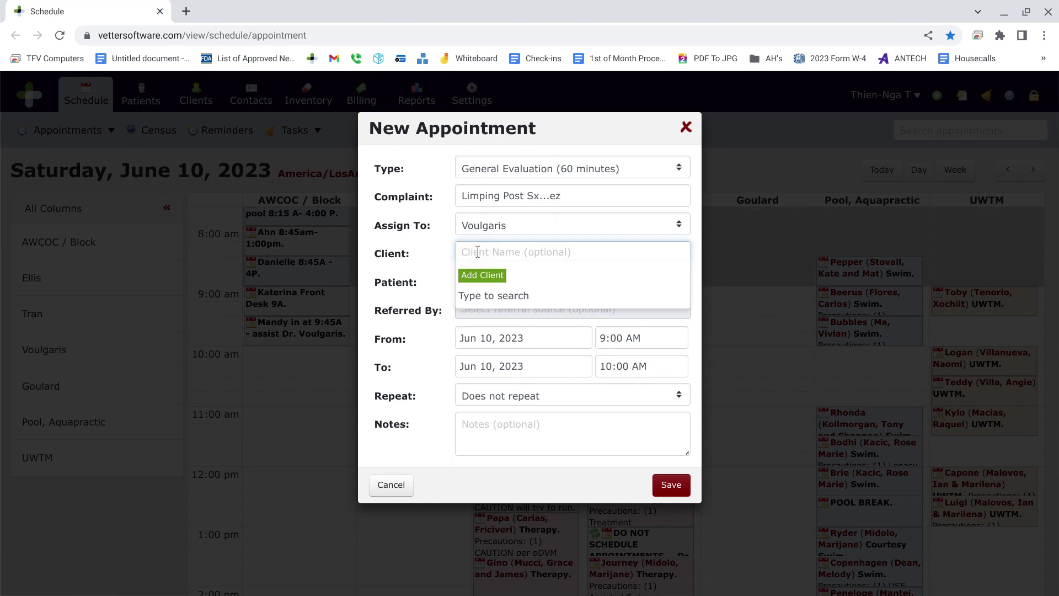
type("Test")
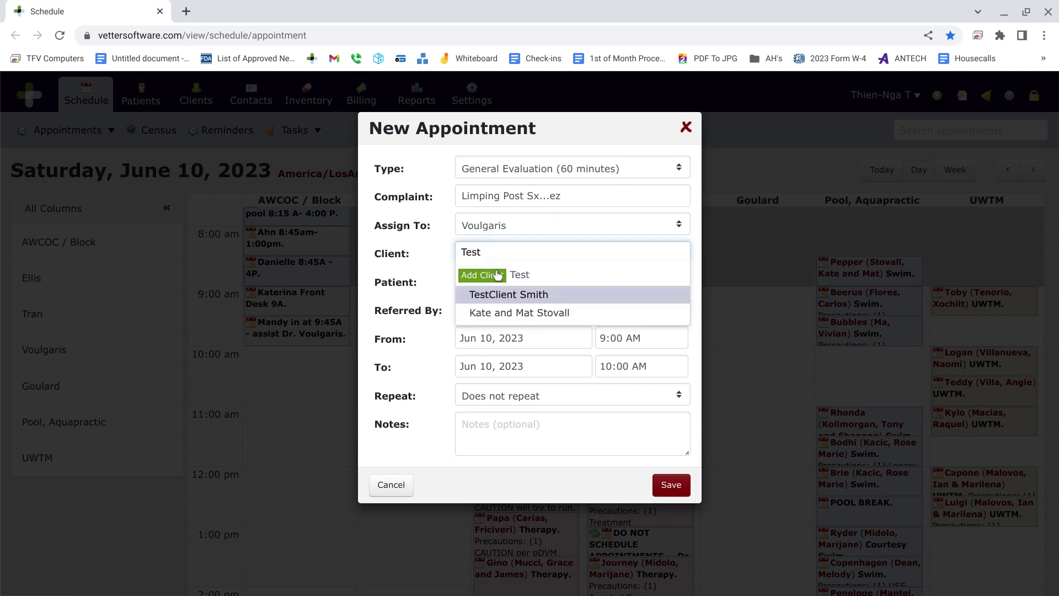
left_click(512, 296)
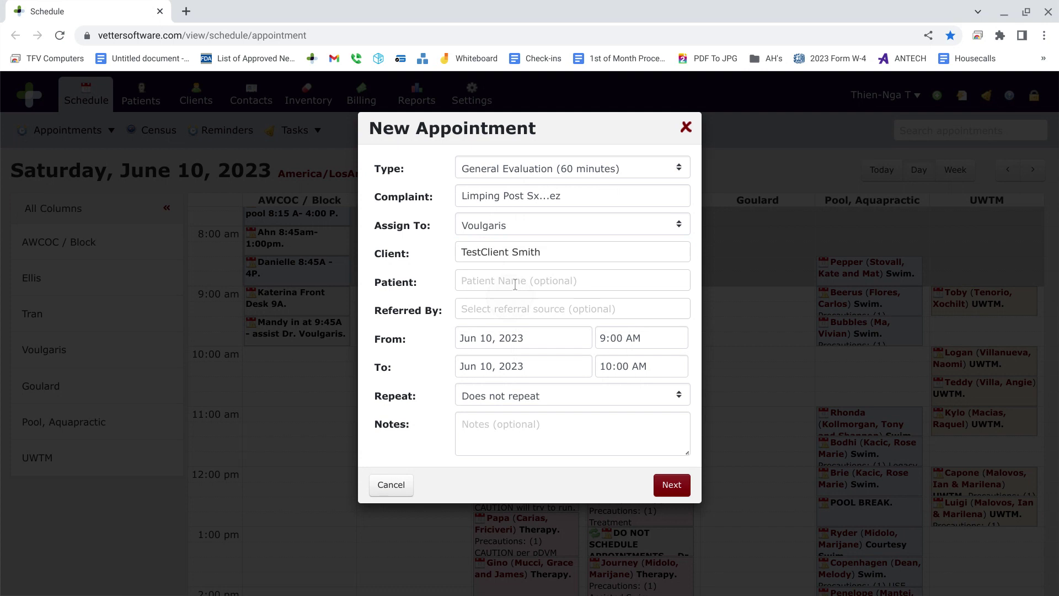
left_click(514, 284)
left_click(512, 324)
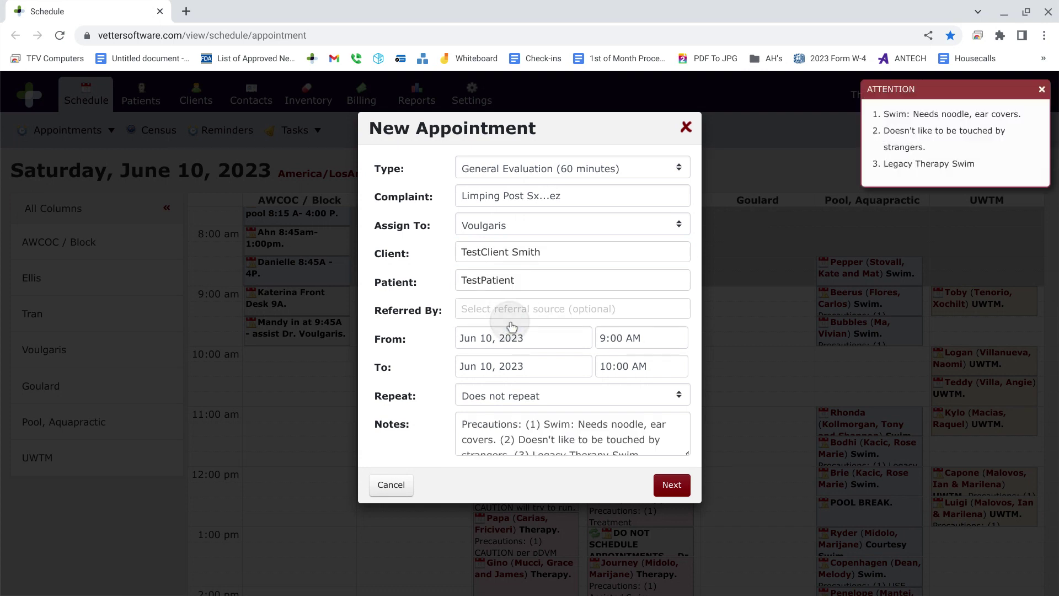
Insert "Pet limping on right rear leg 6 weeks after surgery." in the notes ahead of the precautions.
left_click(461, 423)
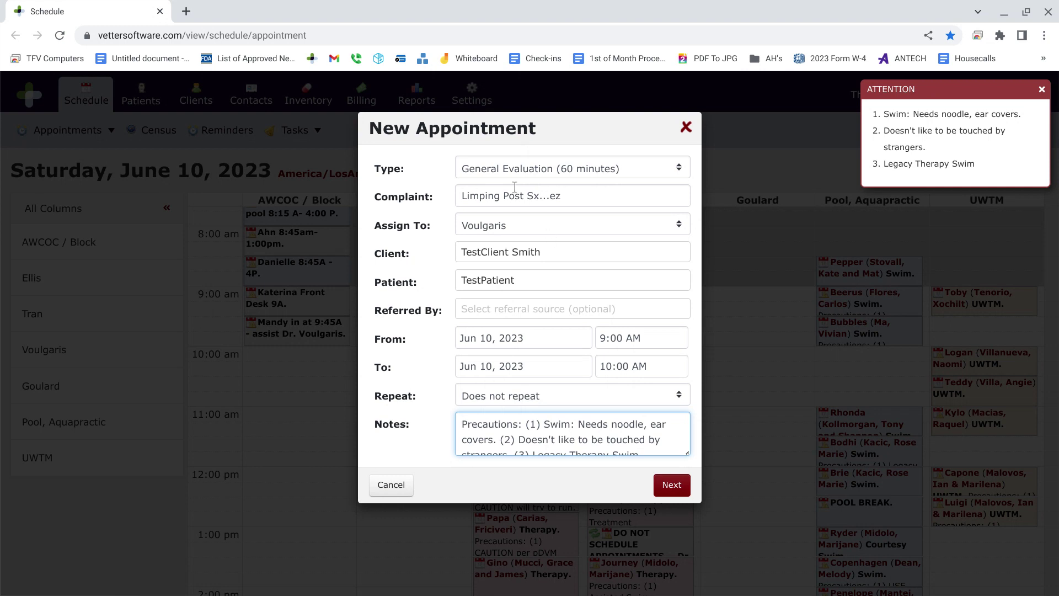
left_click(475, 419)
type("Pet lim")
type("ping on right r")
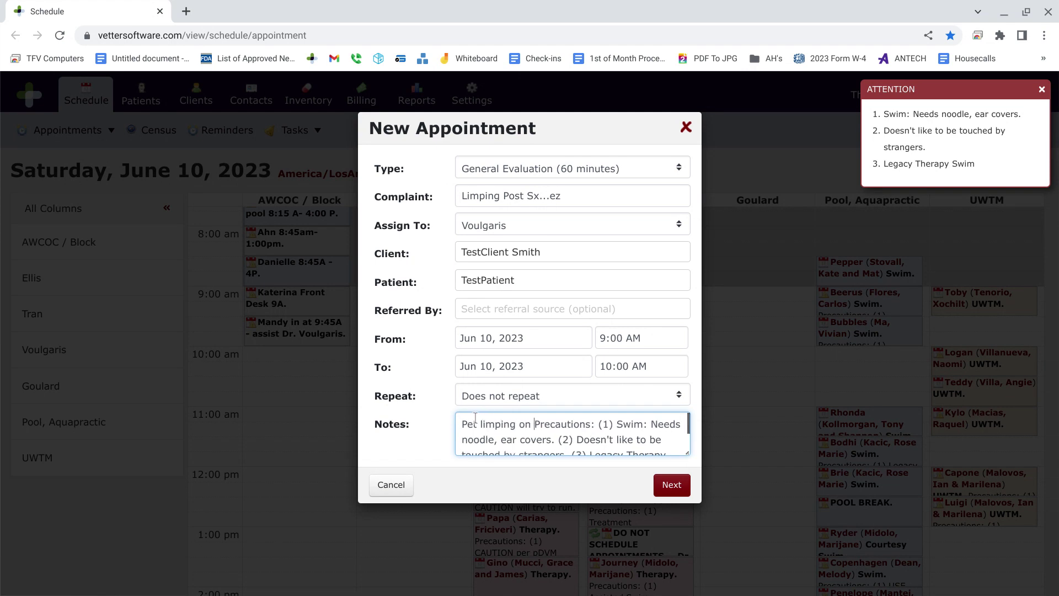
type("ear leg 6 ")
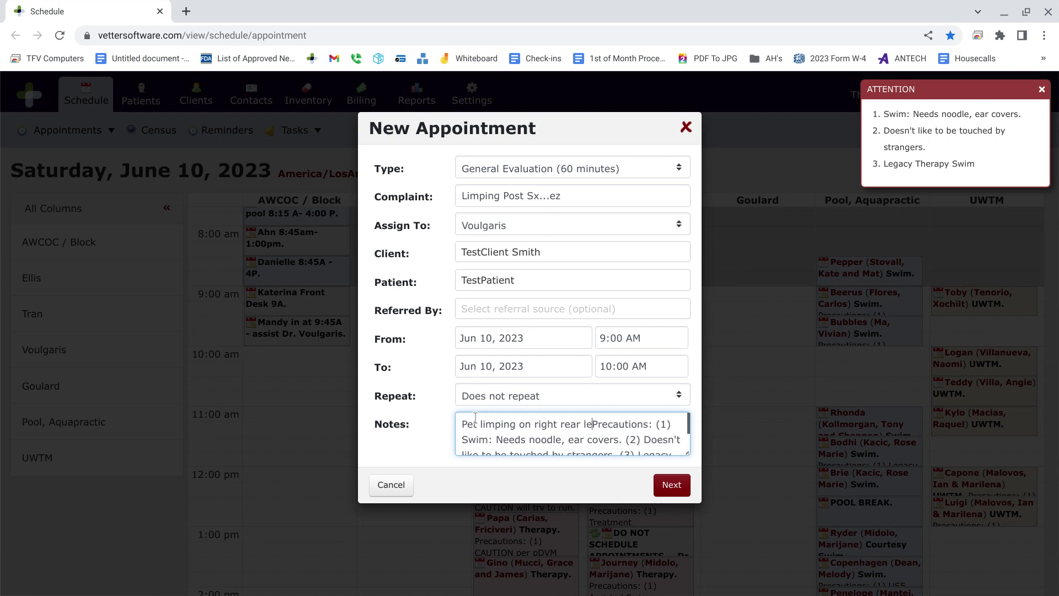
type("weeks af")
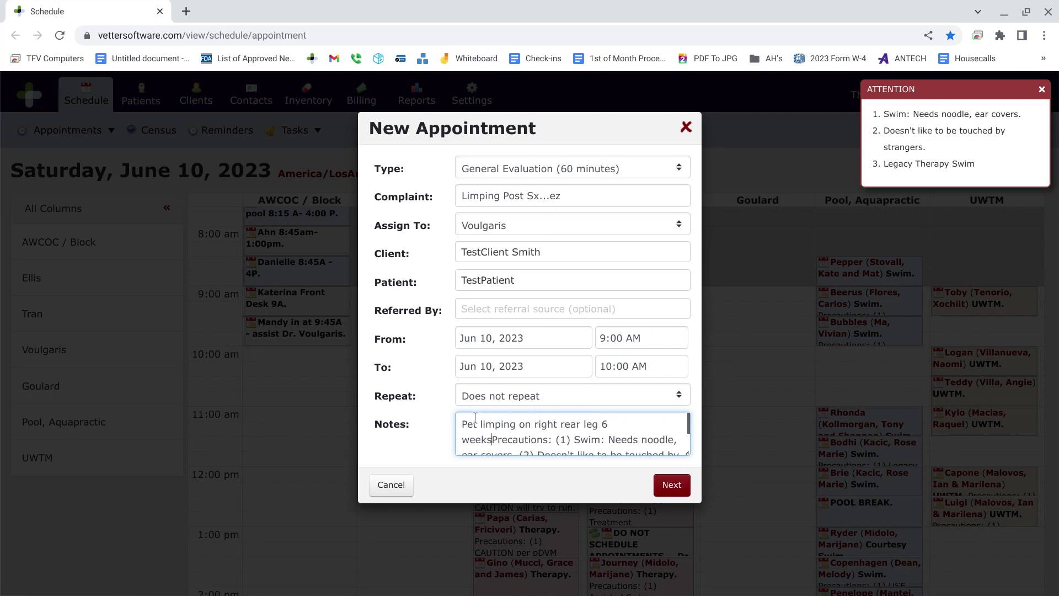
type("ter surgery.")
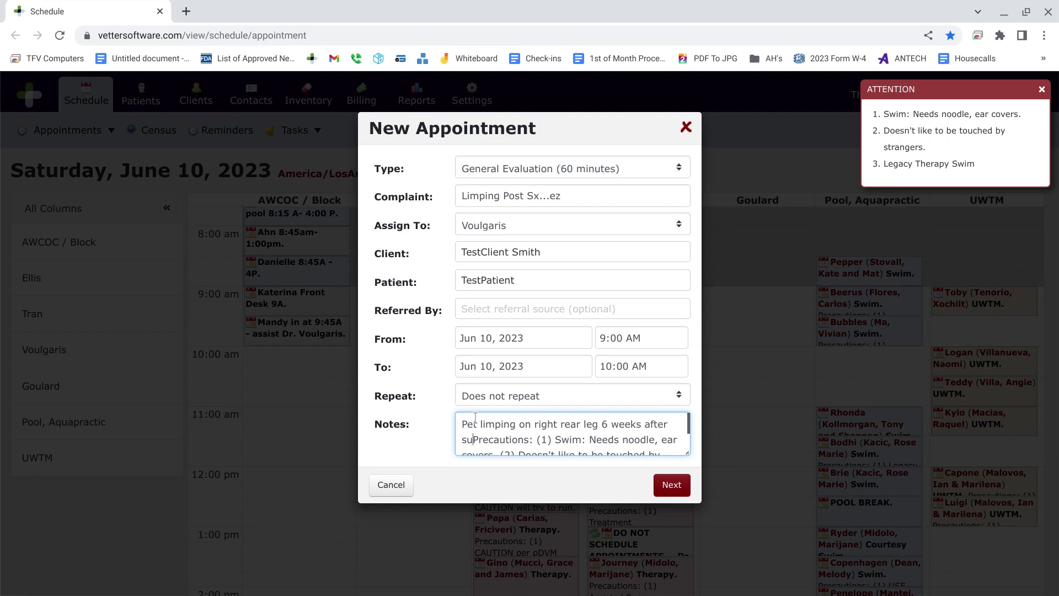
Continue the notes with "Owner requests call VCA XYZ at (___) ------ for records...ez" and put the precautions on a new line.
type(" Owner reqeust")
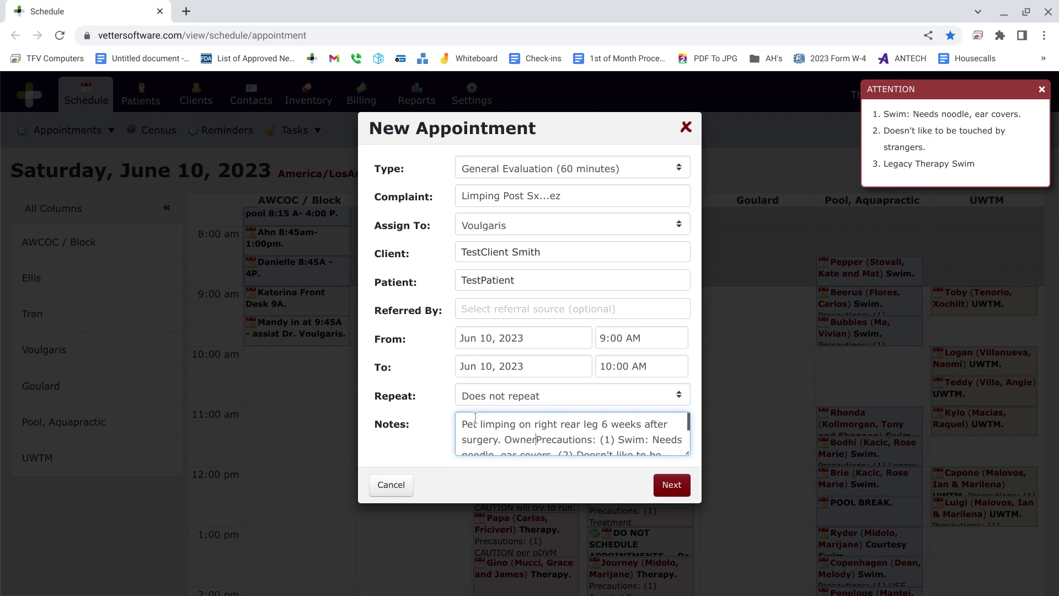
key("BackSpace")
key("BackSpace")
key("BackSpace")
key("BackSpace")
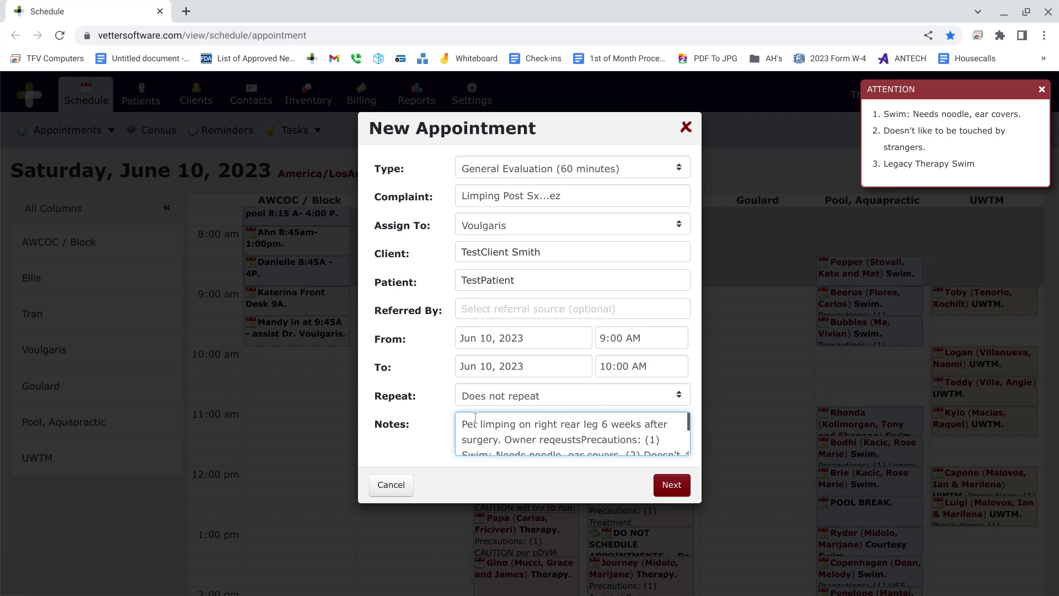
type("uests call VCA X")
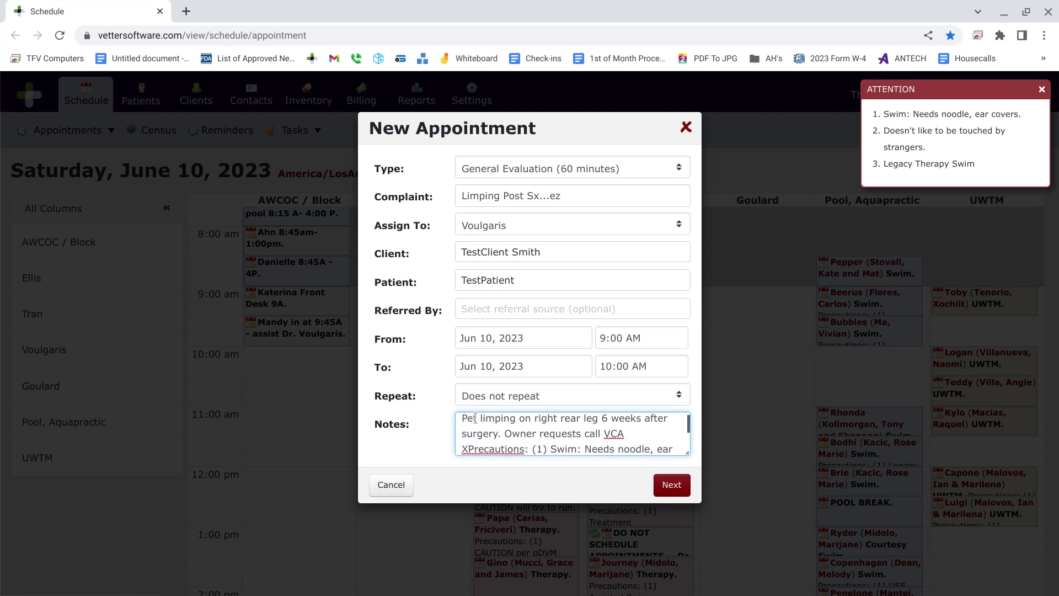
type("YZ at ")
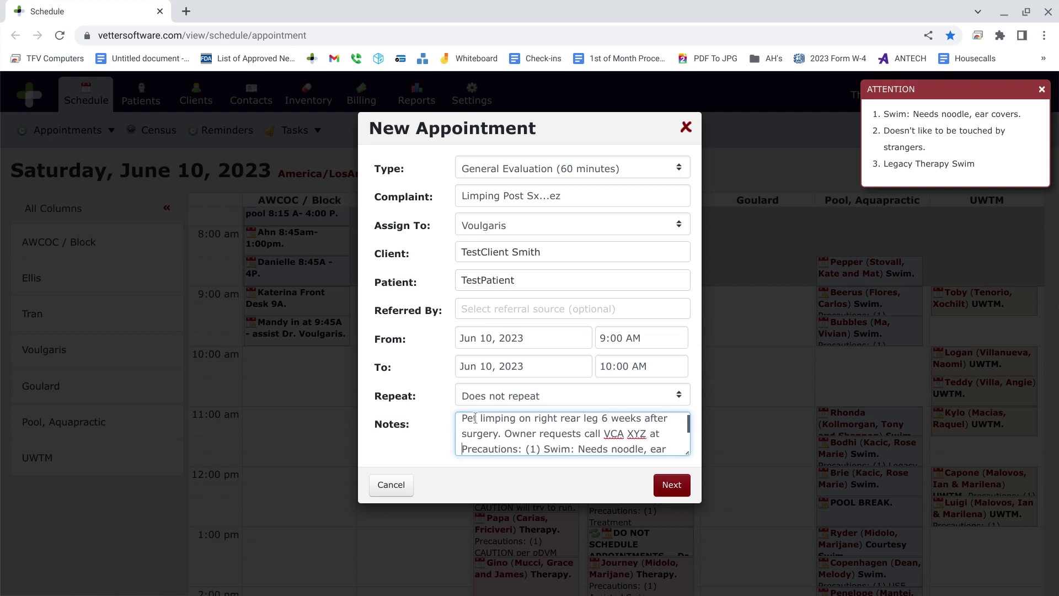
type("(")
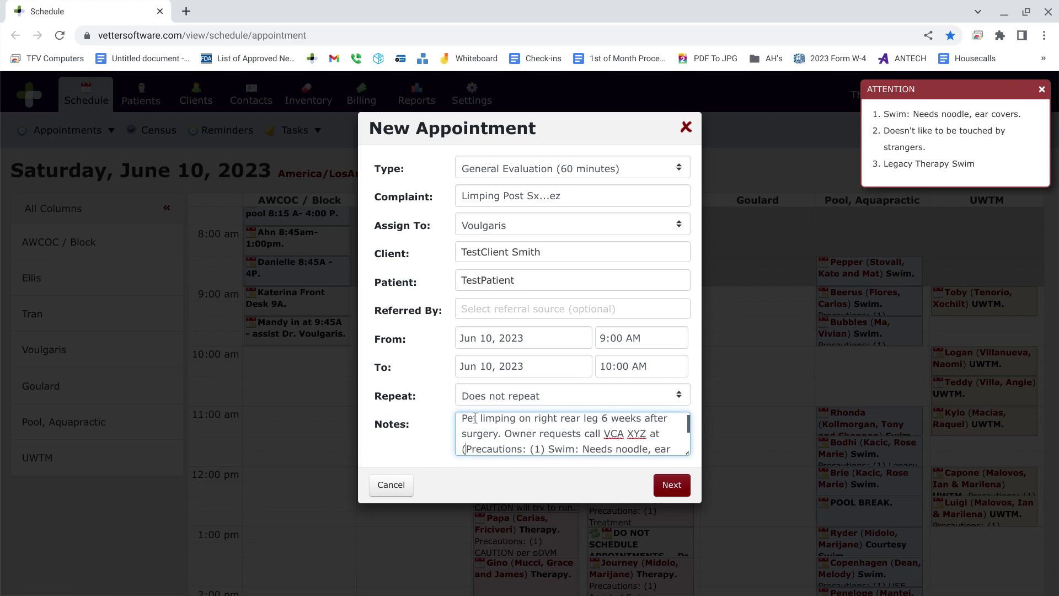
type("___")
type(") ---")
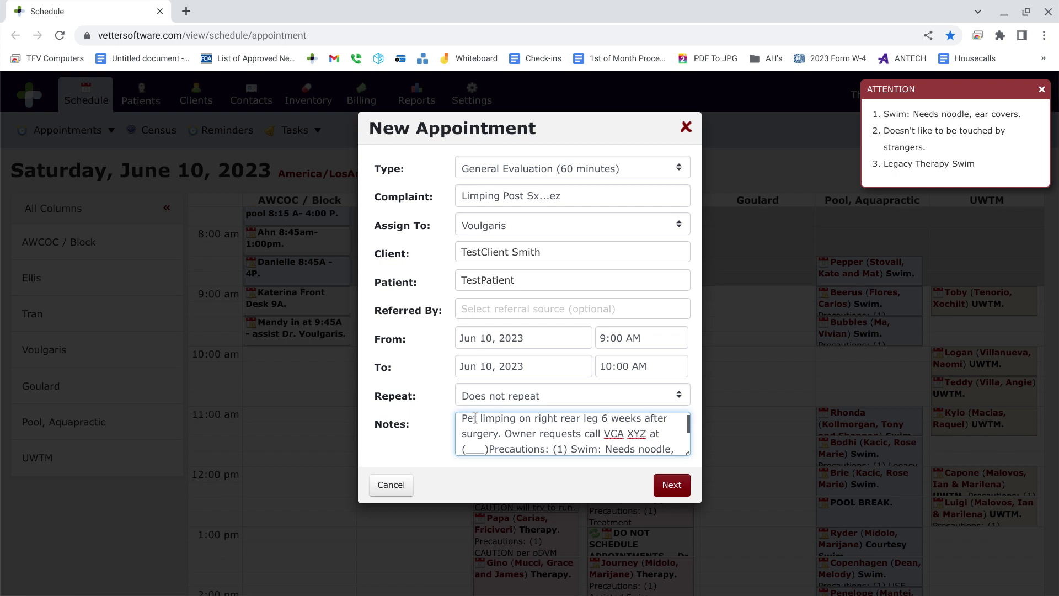
type("--- for r")
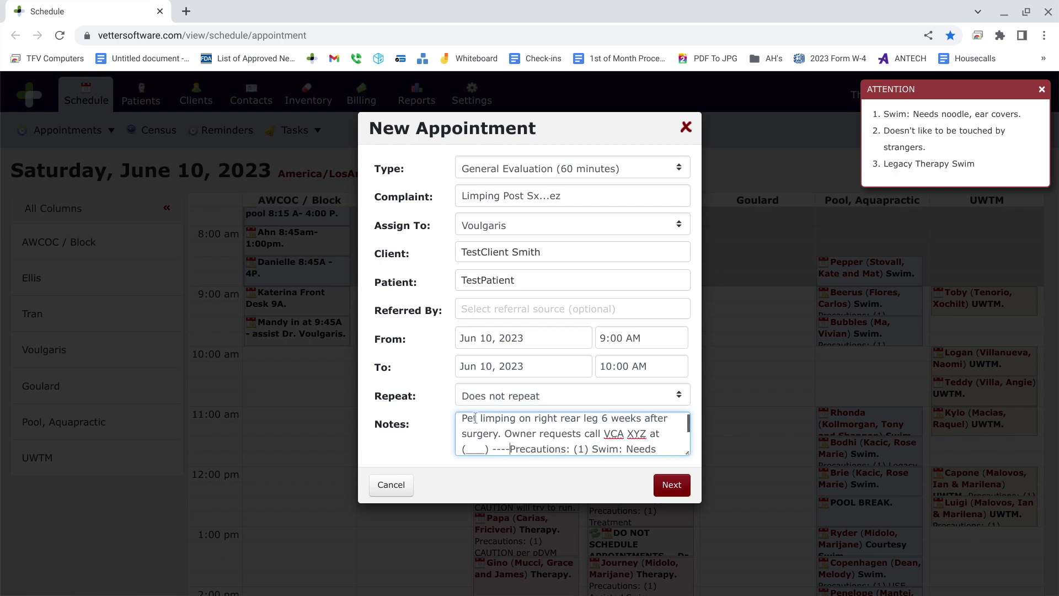
type("ecords")
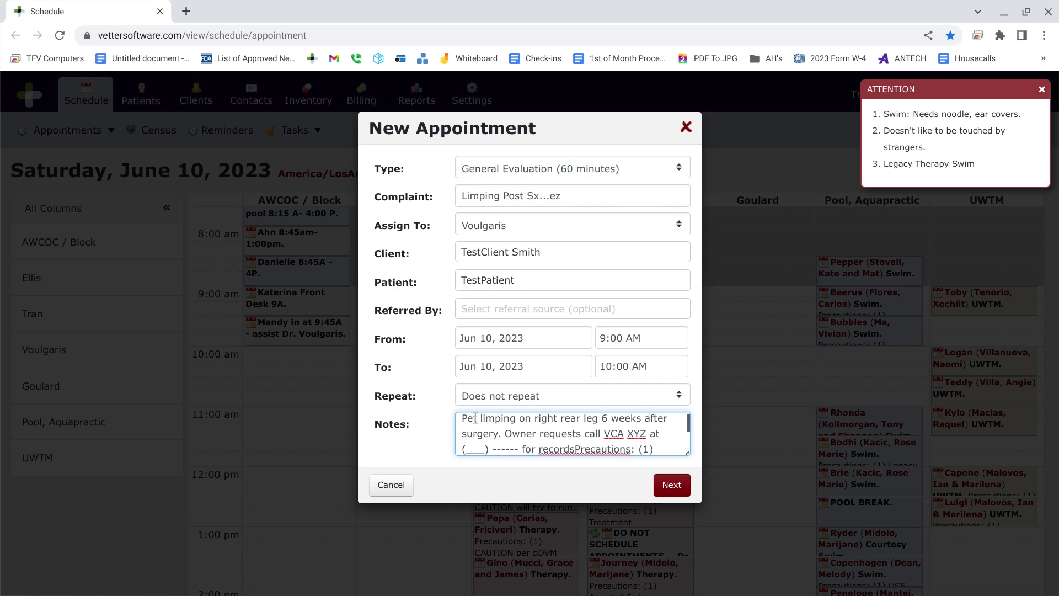
type("...ez")
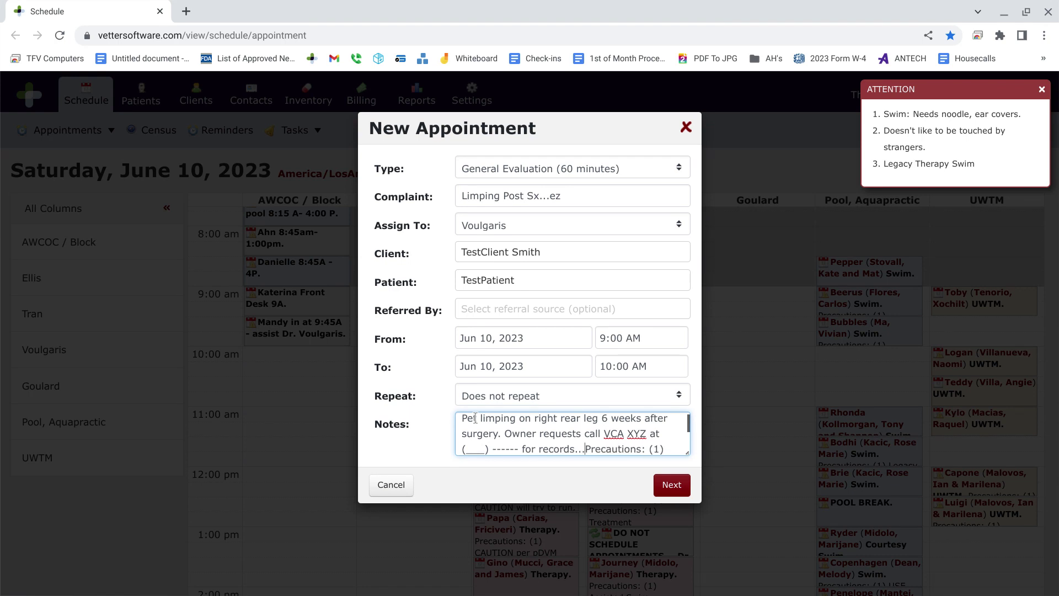
key("Return")
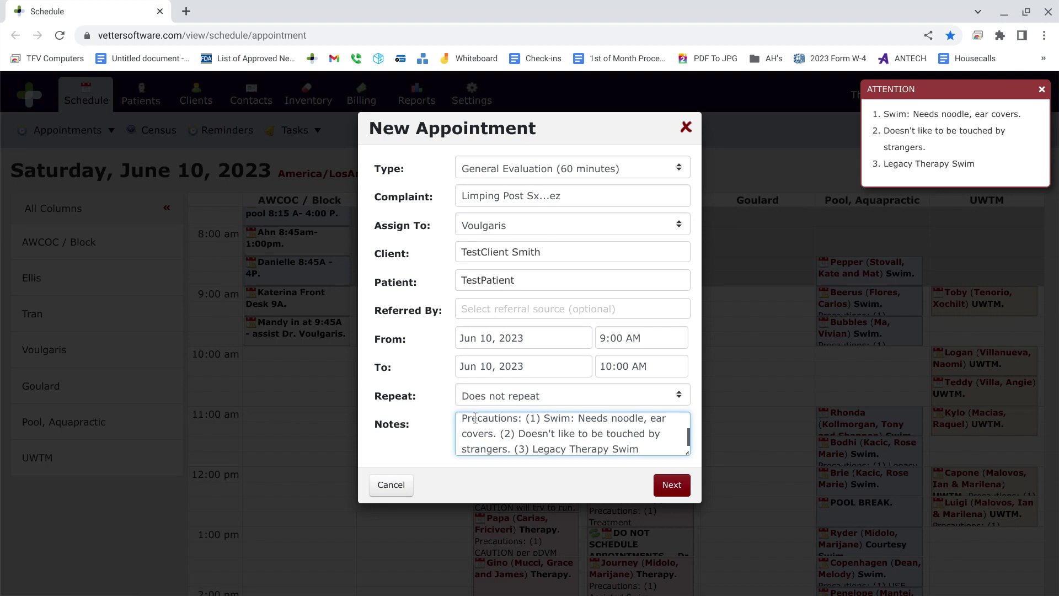
Accept the client information as is, choose No confirmation and No reminder, and save the appointment.
left_click(671, 486)
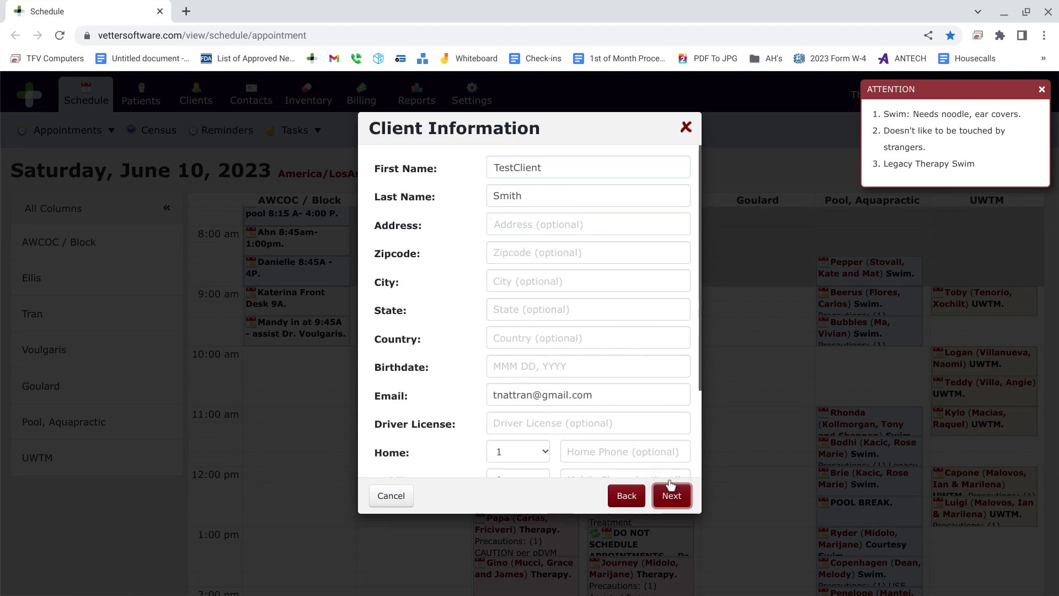
left_click(673, 496)
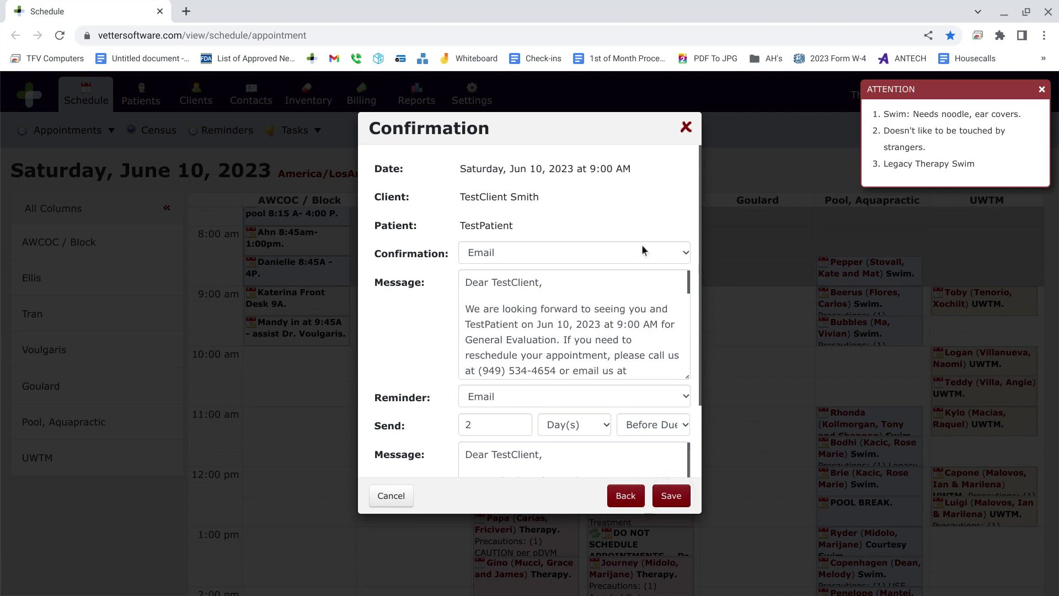
left_click(505, 246)
left_click(504, 276)
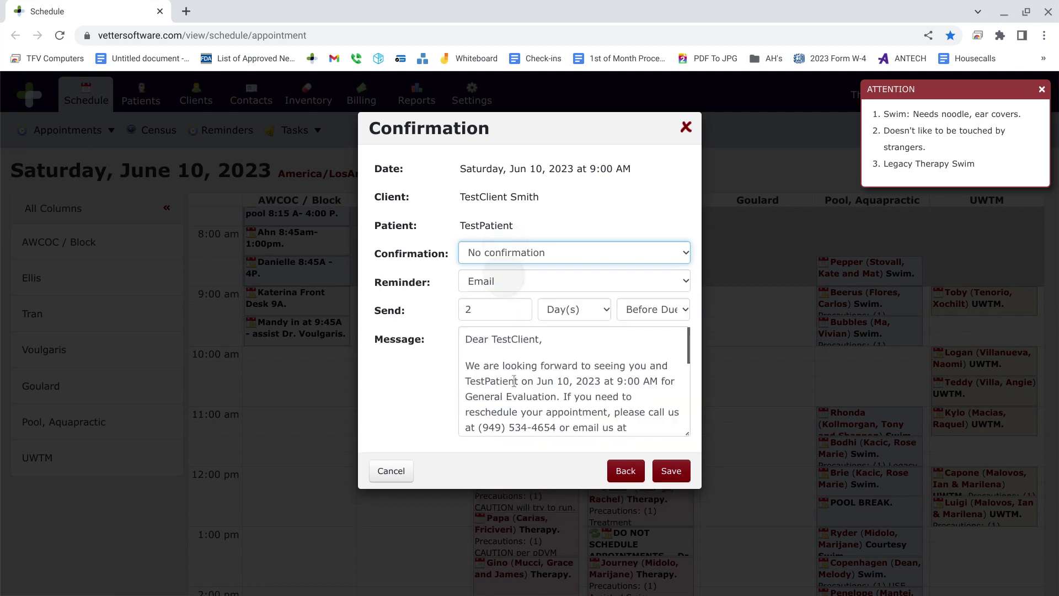
left_click(521, 279)
left_click(517, 305)
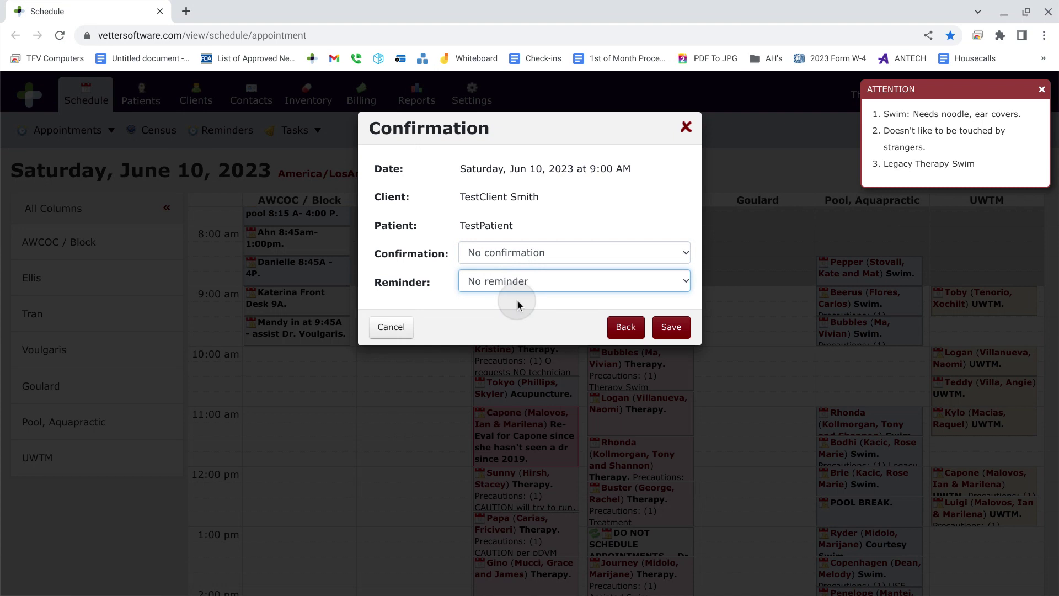
left_click(671, 331)
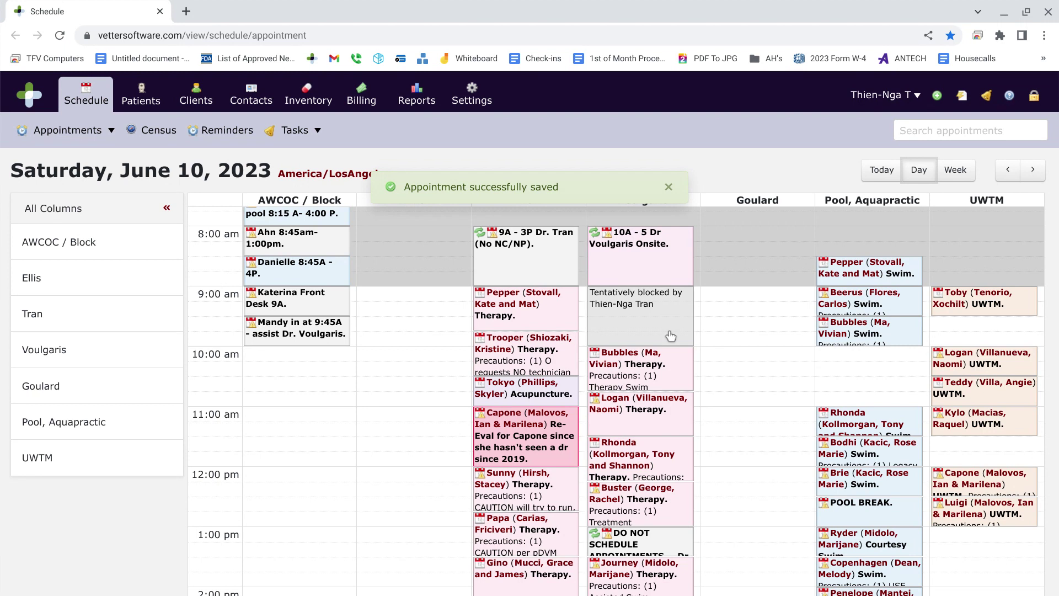
mouse_move(670, 336)
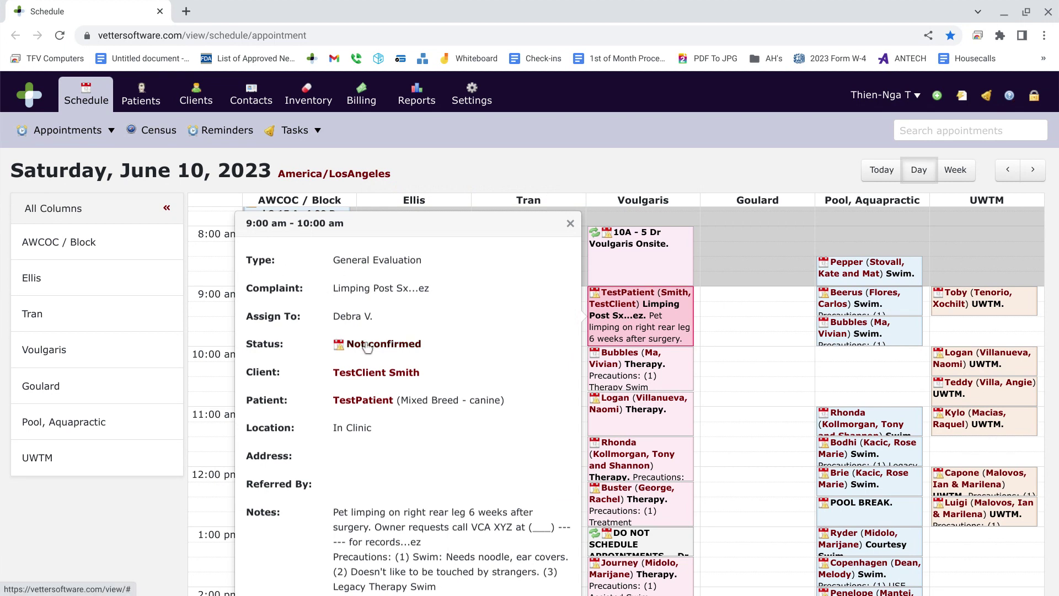
Reopen the 9:00 AM TestPatient appointment for editing, add 6/9/2023 after the initials ending the records request in the notes, and save it.
scroll(365, 364, "down", 2)
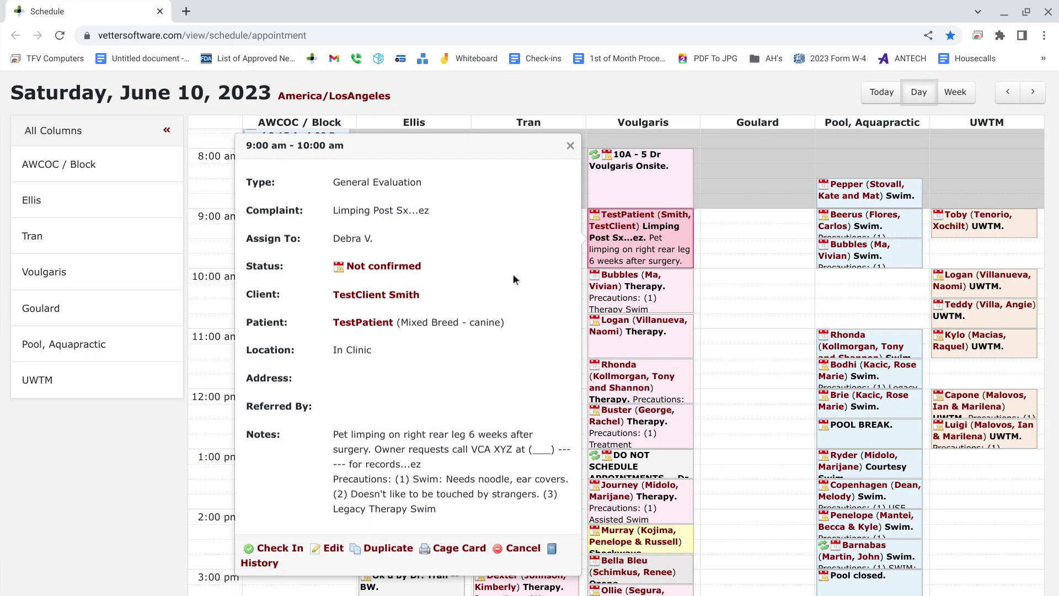
left_click(571, 147)
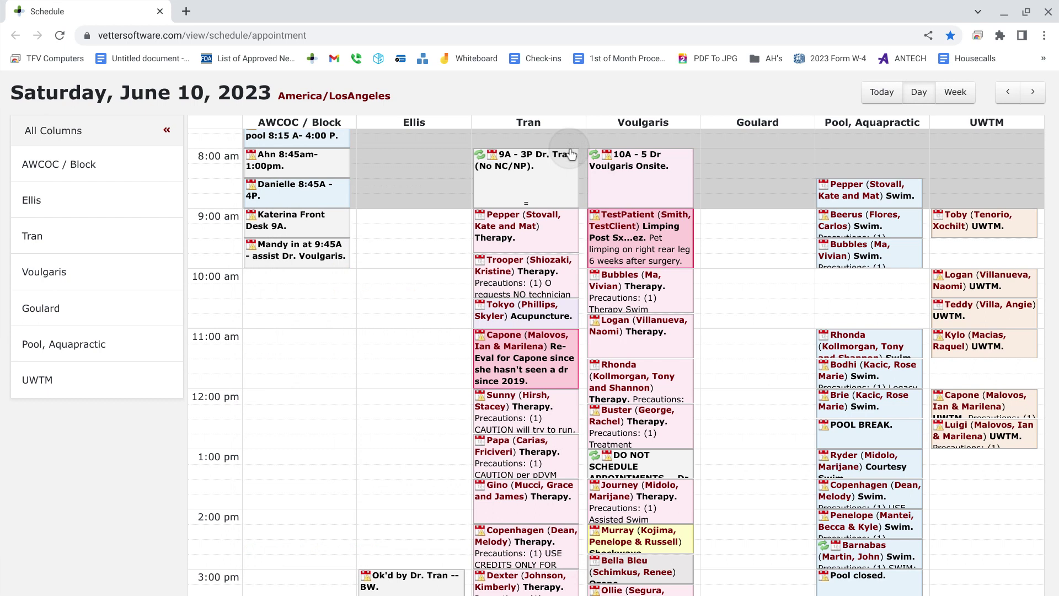
left_click(629, 232)
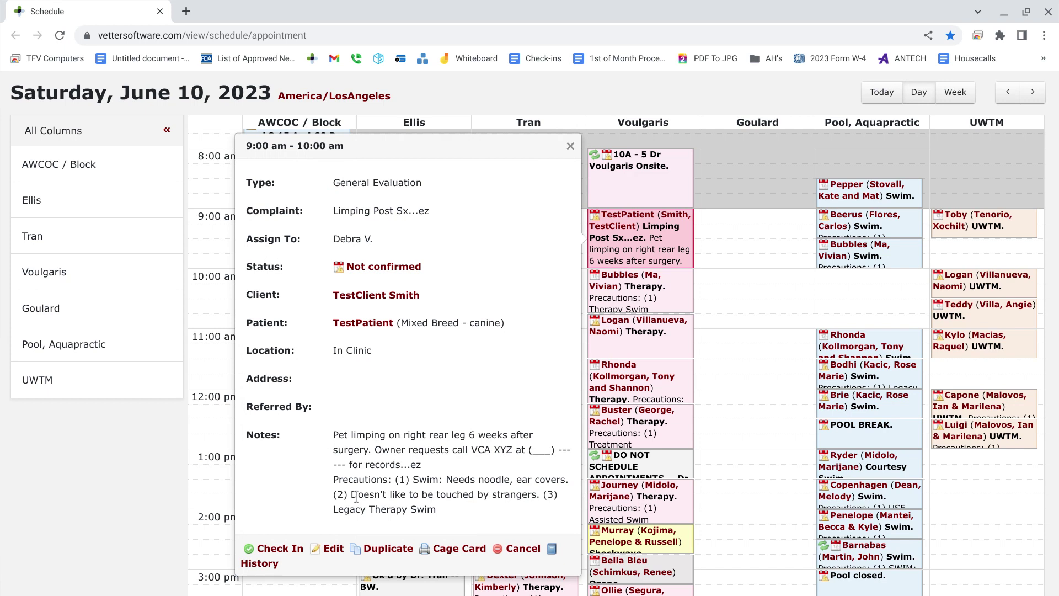
left_click(332, 550)
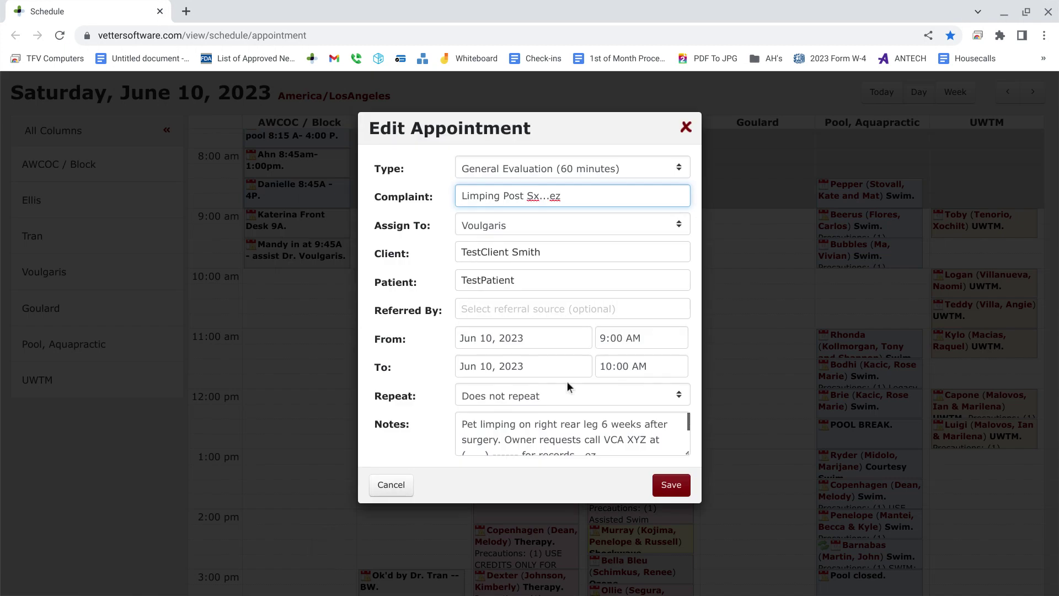
scroll(567, 381, "down", 1)
scroll(575, 417, "up", 2)
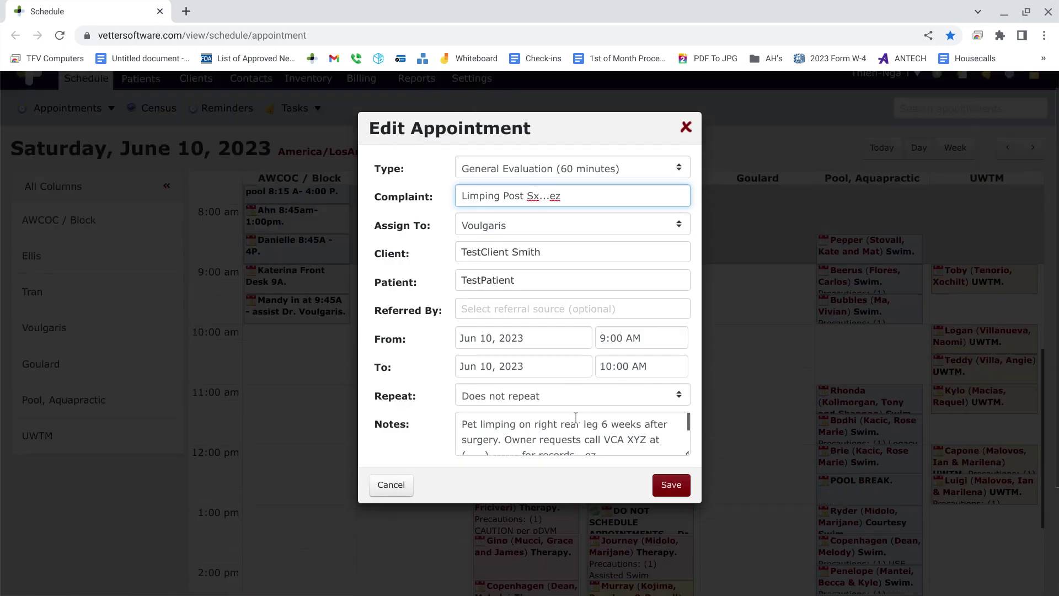
left_click(590, 455)
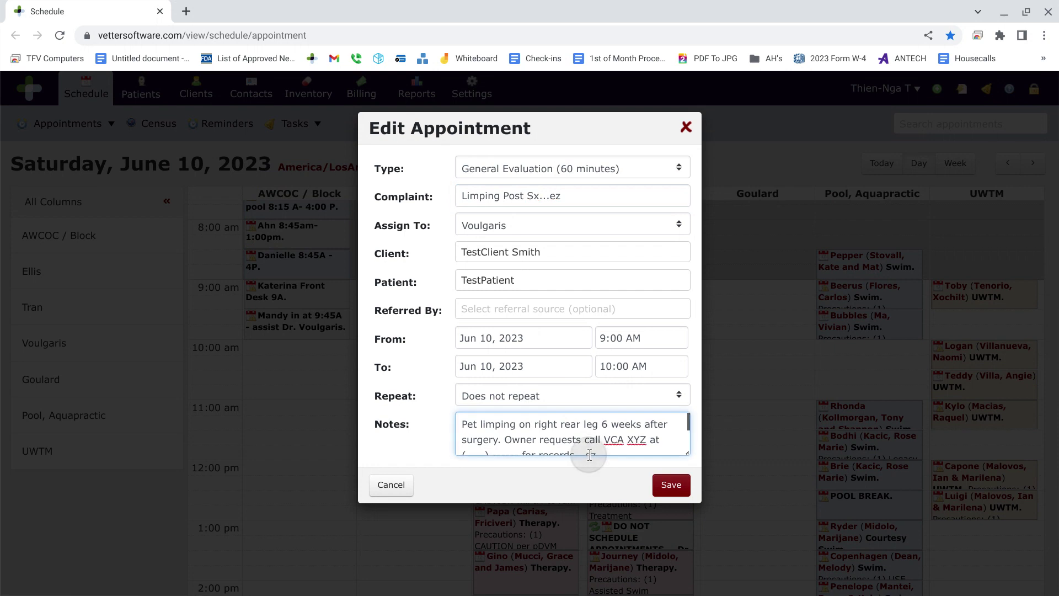
scroll(589, 455, "down", 1)
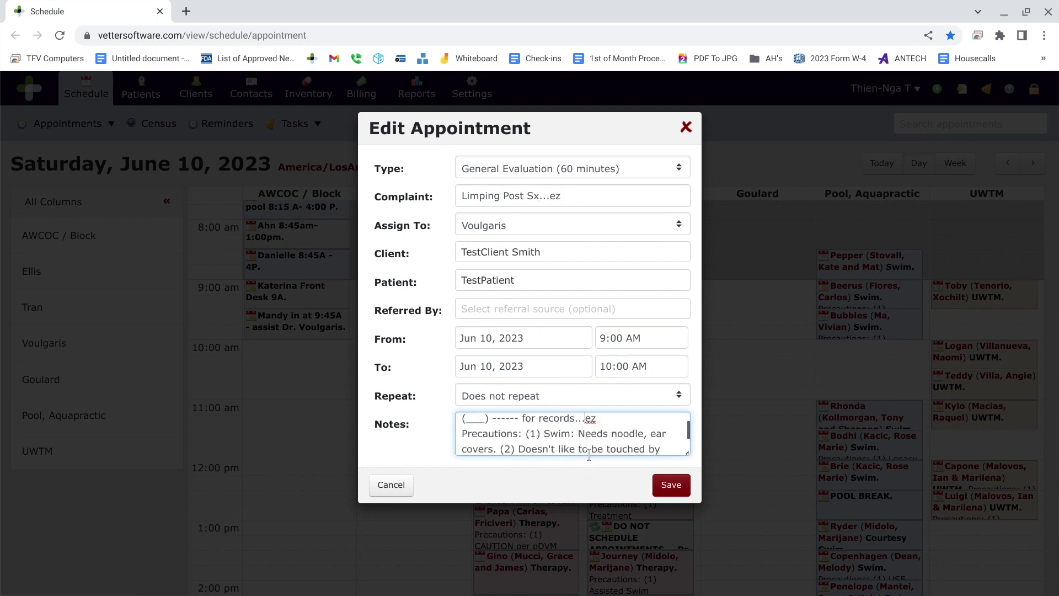
type("6/9/2023")
left_click(683, 488)
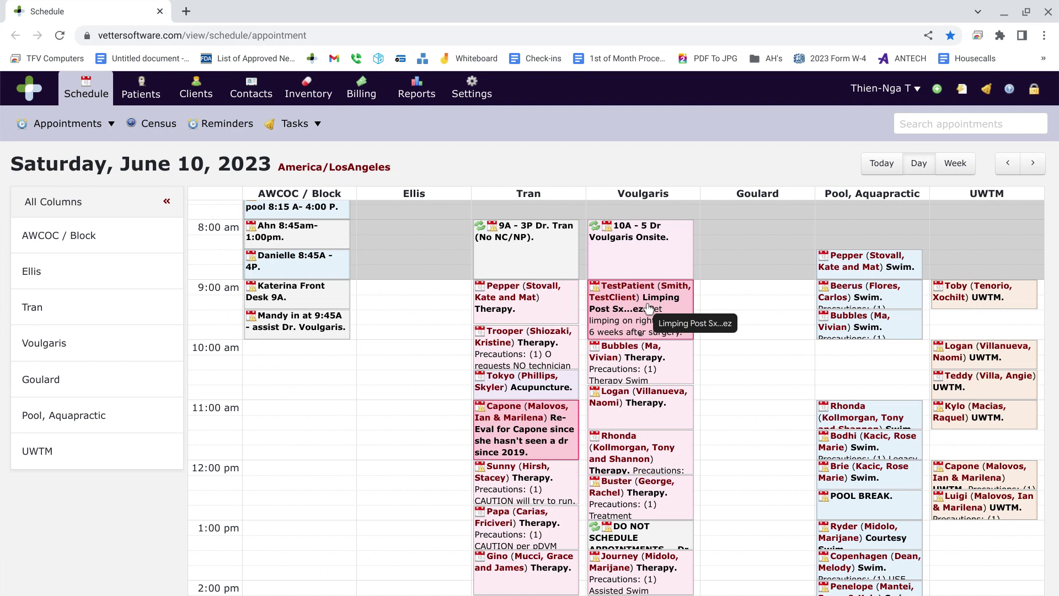
Edit the TestPatient appointment to start June 12, 2023 at 12:00 PM and reassign it to the doctor listed directly after the current one.
left_click(648, 308)
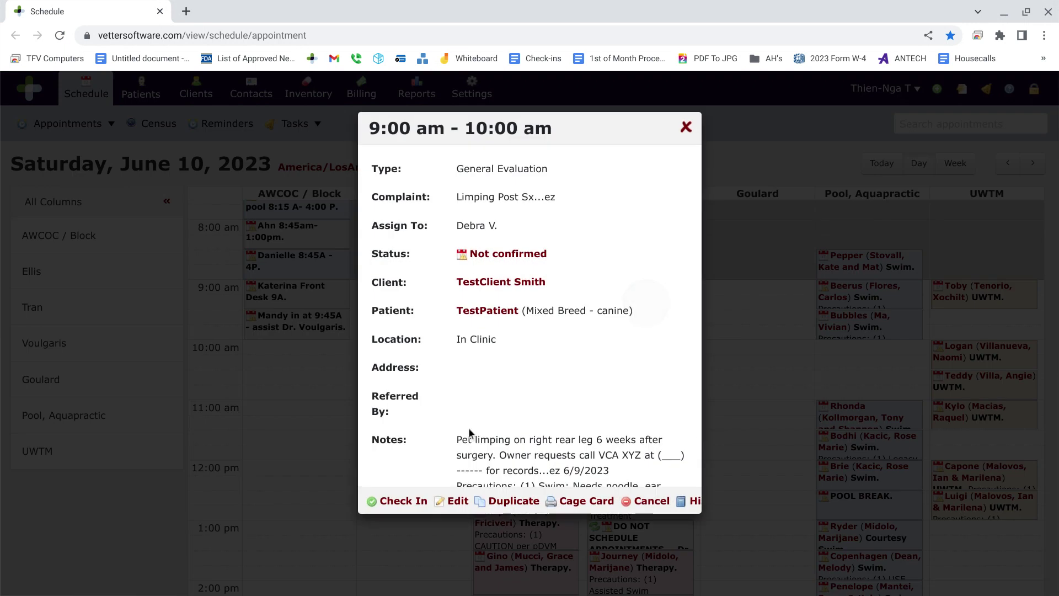
left_click(457, 501)
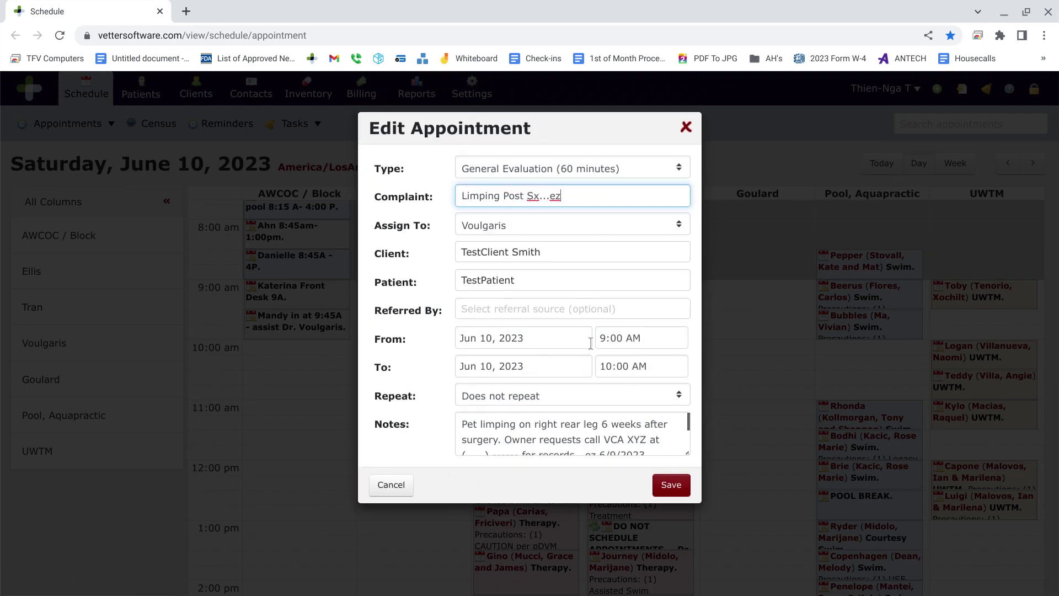
left_click(573, 340)
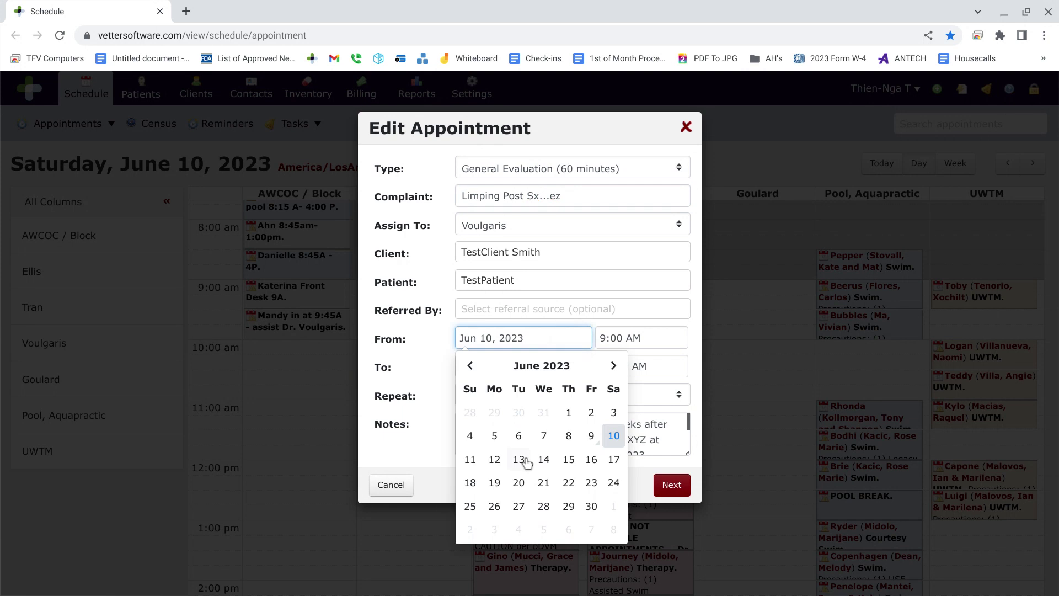
left_click(494, 459)
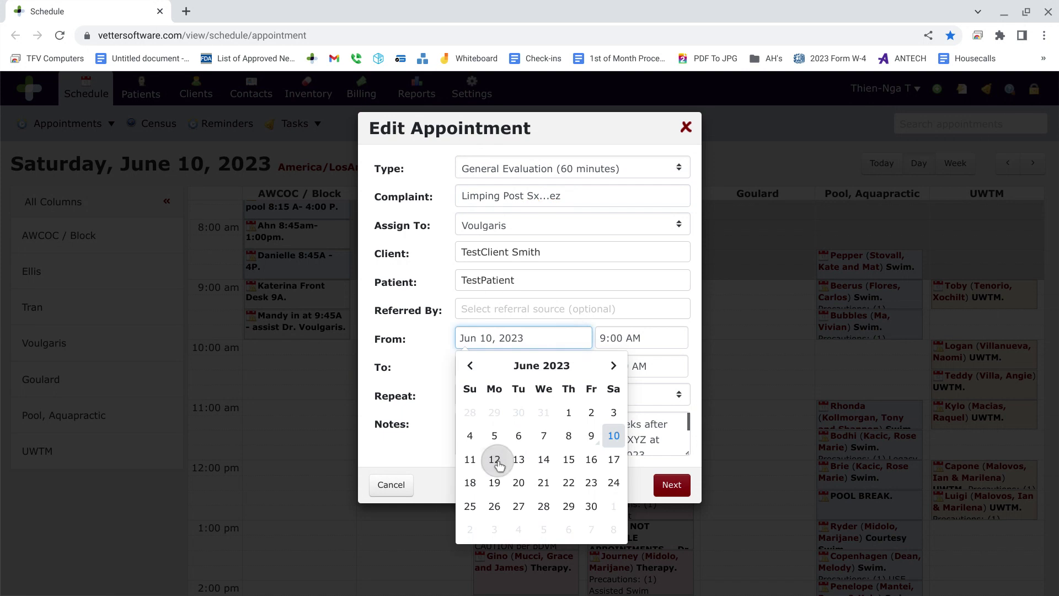
left_click(615, 341)
left_click(612, 259)
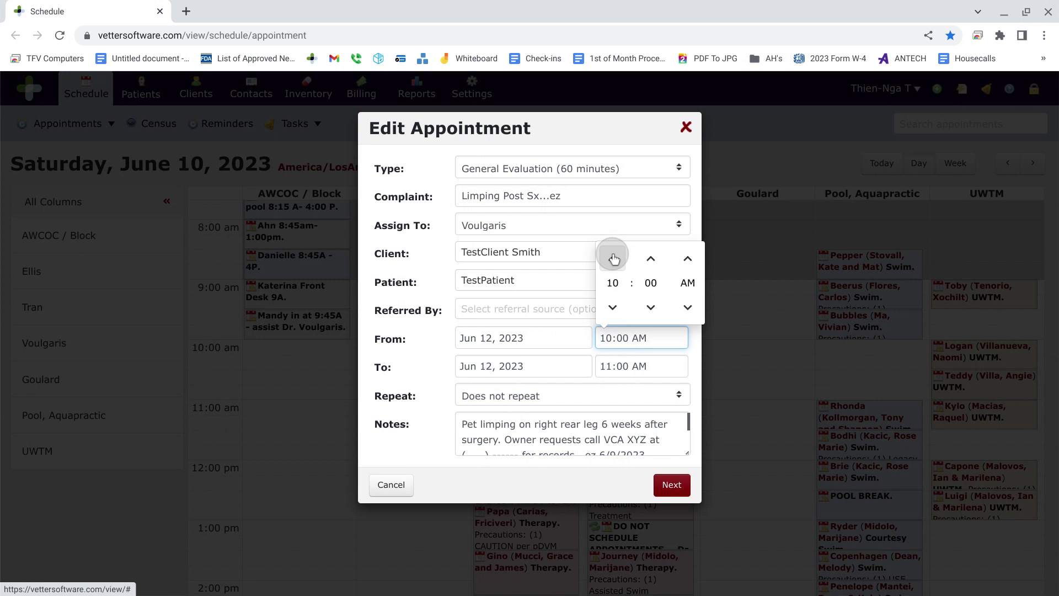
left_click(612, 259)
left_click(613, 259)
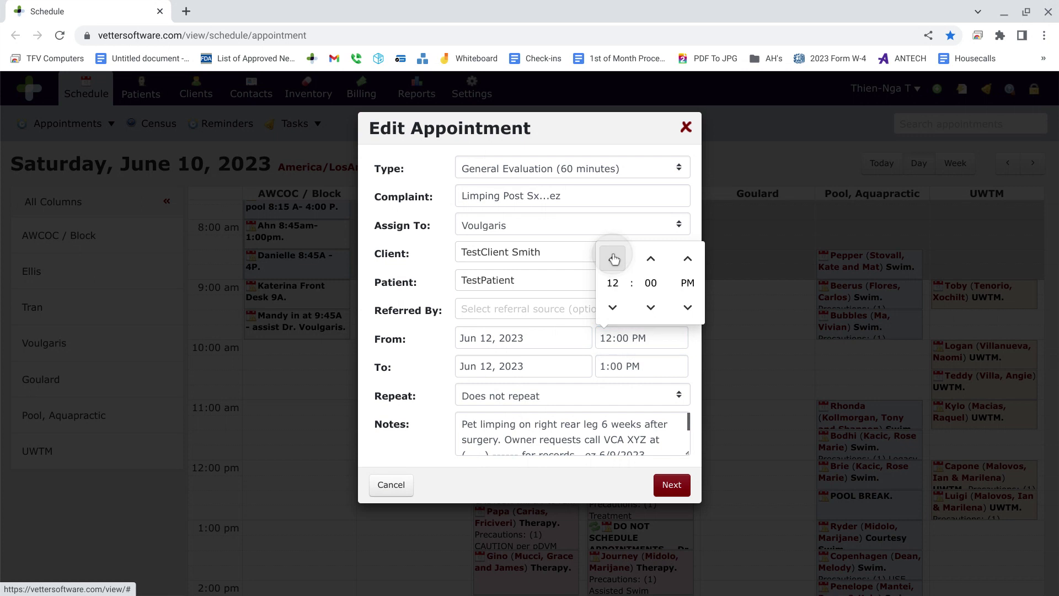
left_click(543, 223)
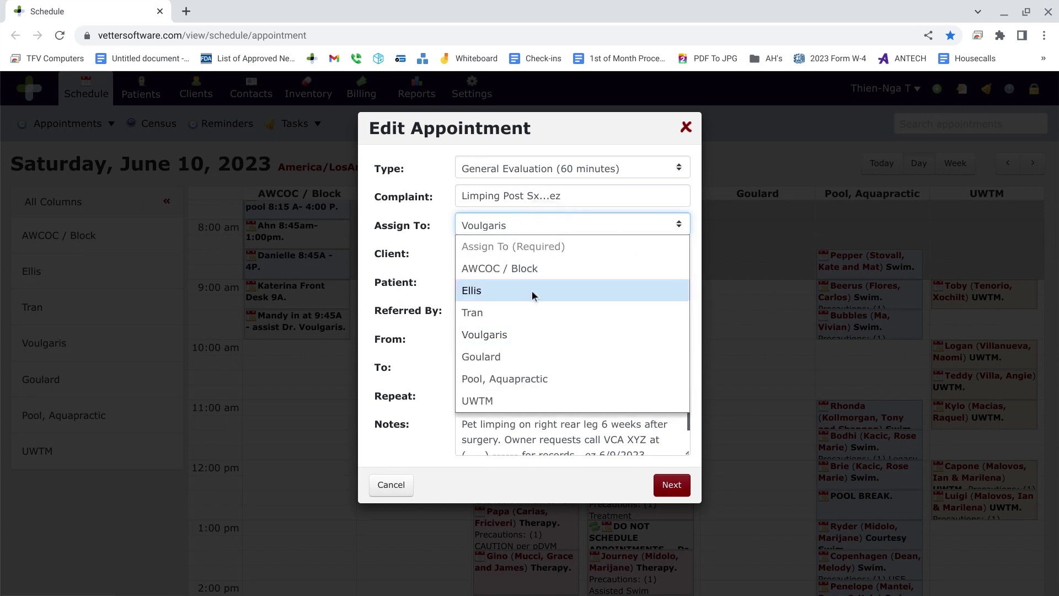
left_click(528, 356)
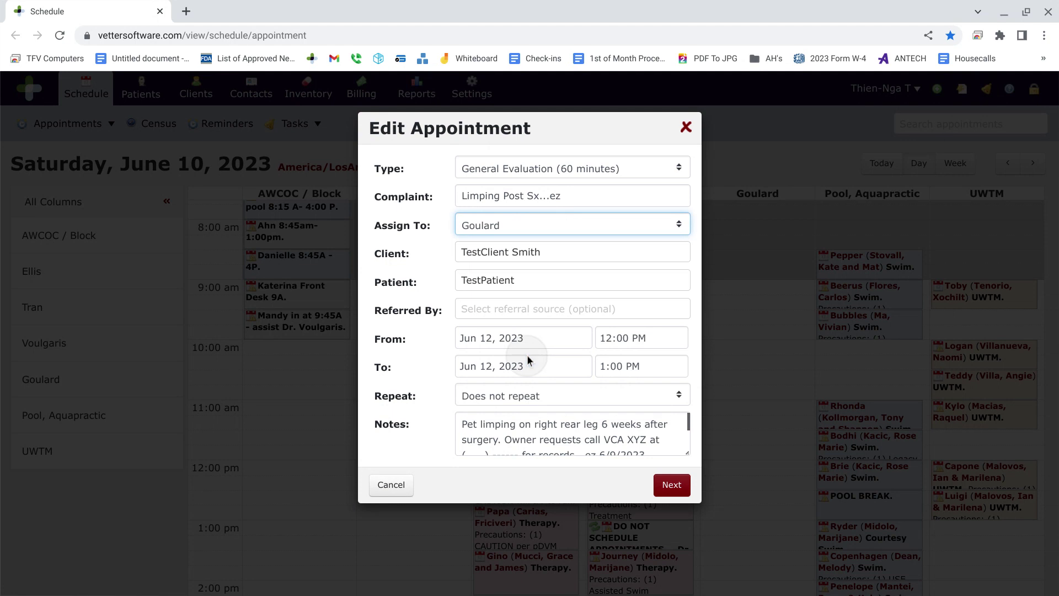
Add a final notes line reading "RS from" the previous doctor "to" the new doctor "on 6/9/2023 ....ez".
left_click(590, 450)
key("Down")
key("Down")
key("Down")
key("Down")
key("Down")
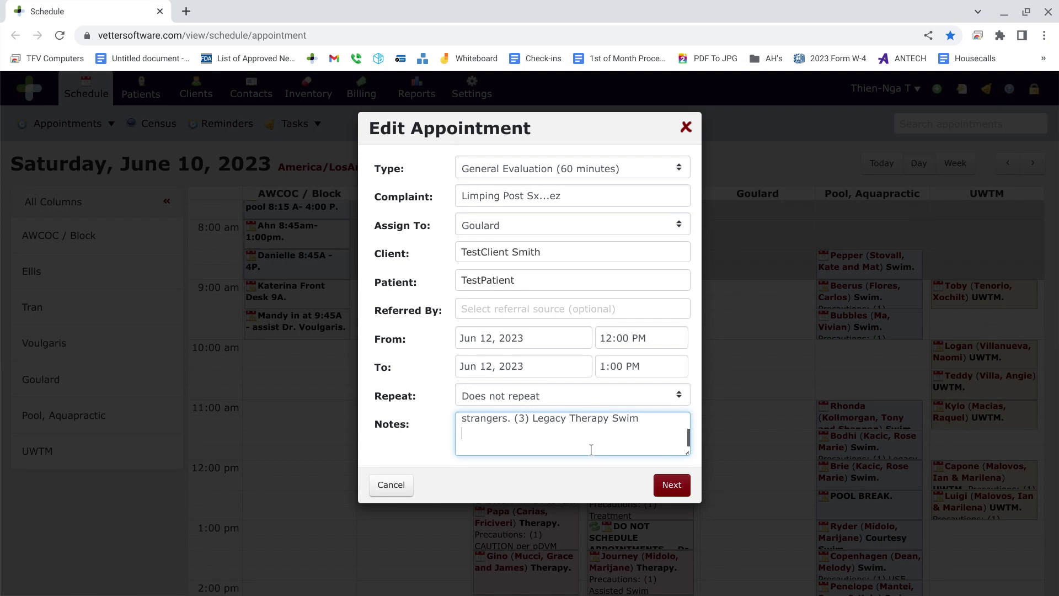
type("RS from Dr. Voulgaris to ")
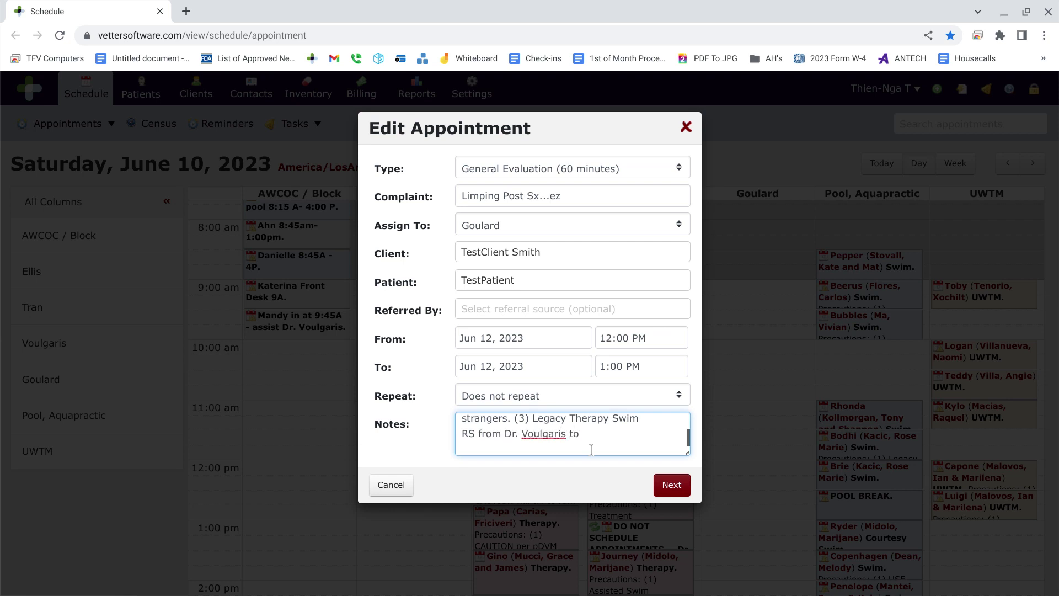
type("Dr. Goulard on 6/9")
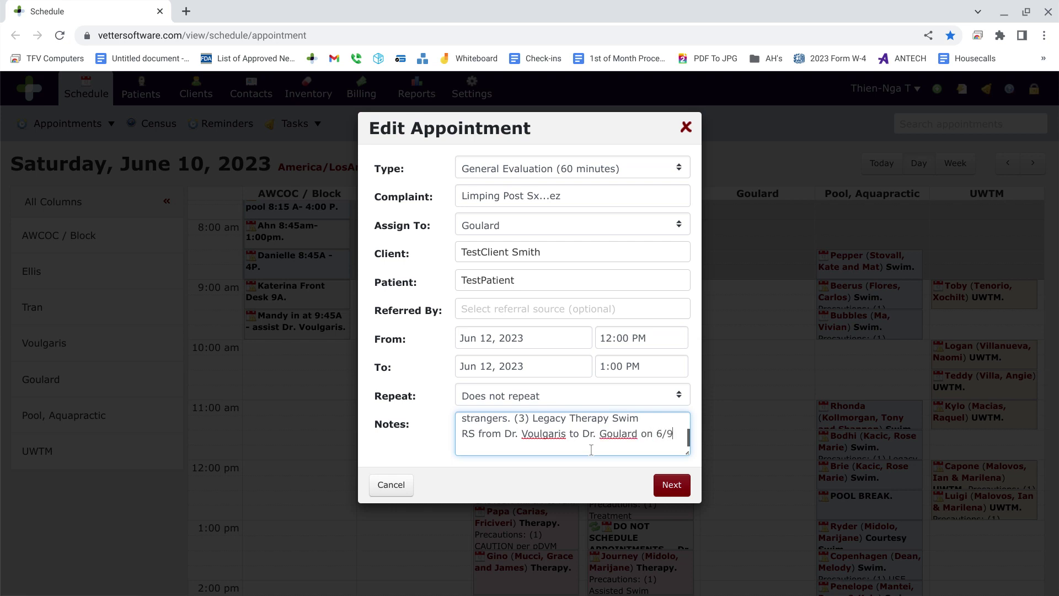
type("/2023")
type(";")
type(" ....ez")
key("Left")
key("Left")
key("BackSpace")
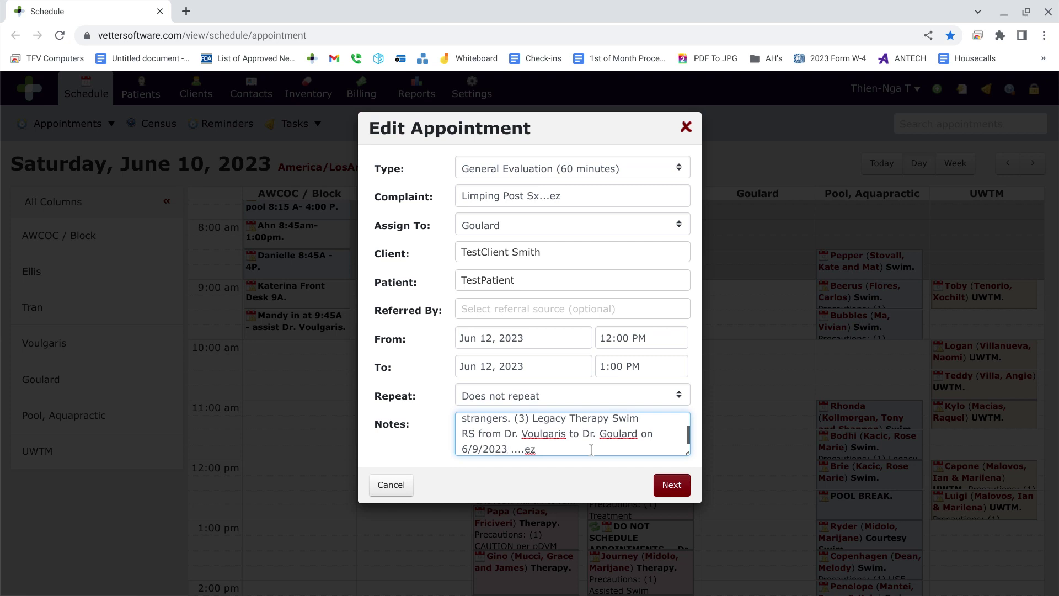
Continue to the confirmation settings, choose No confirmation and No reminder, and save the rescheduled appointment.
left_click(685, 492)
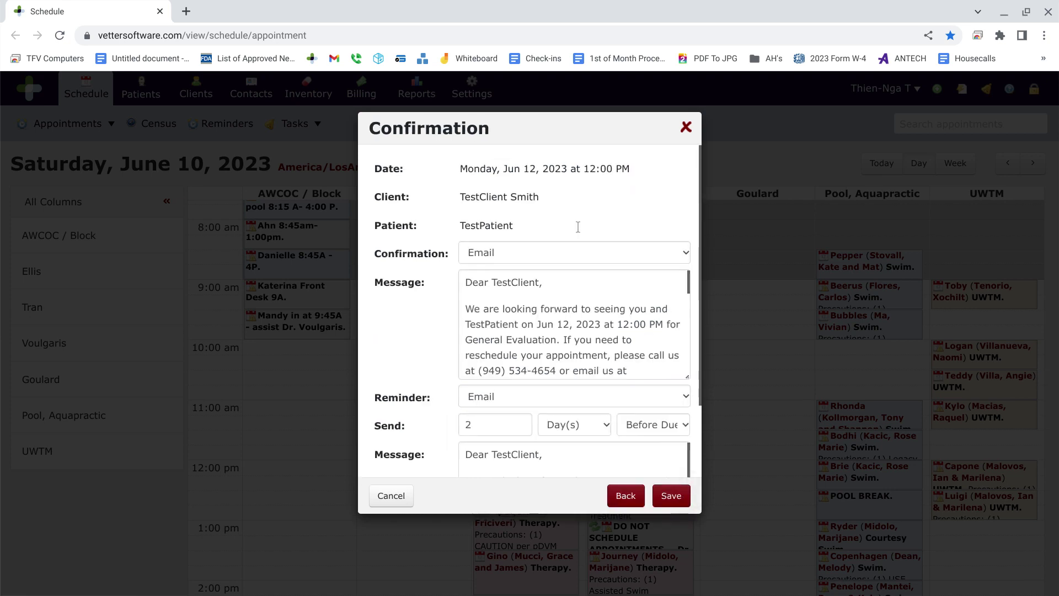
left_click(571, 256)
left_click(565, 273)
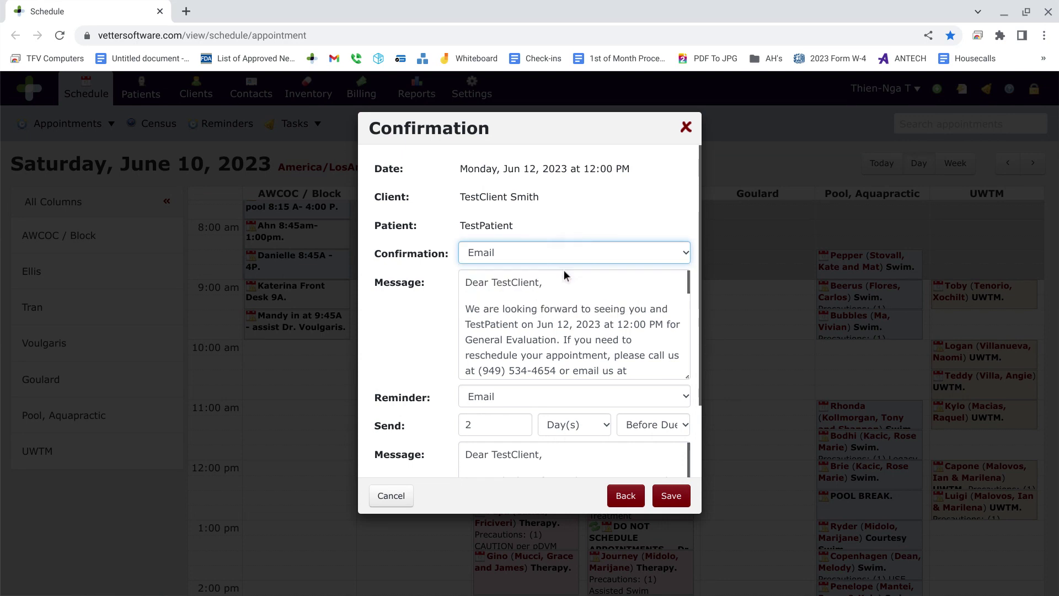
left_click(561, 280)
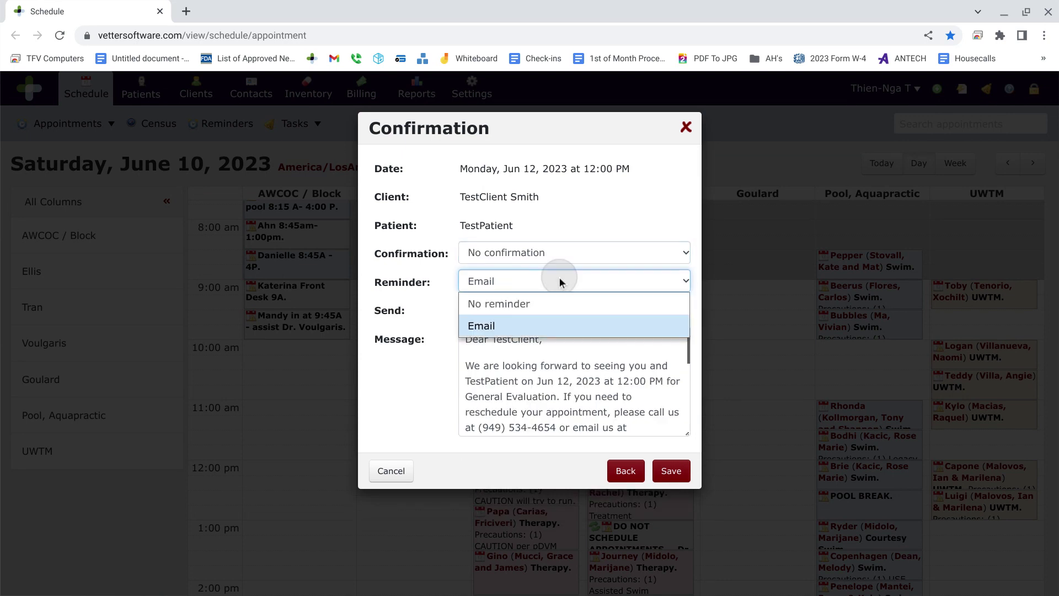
left_click(553, 305)
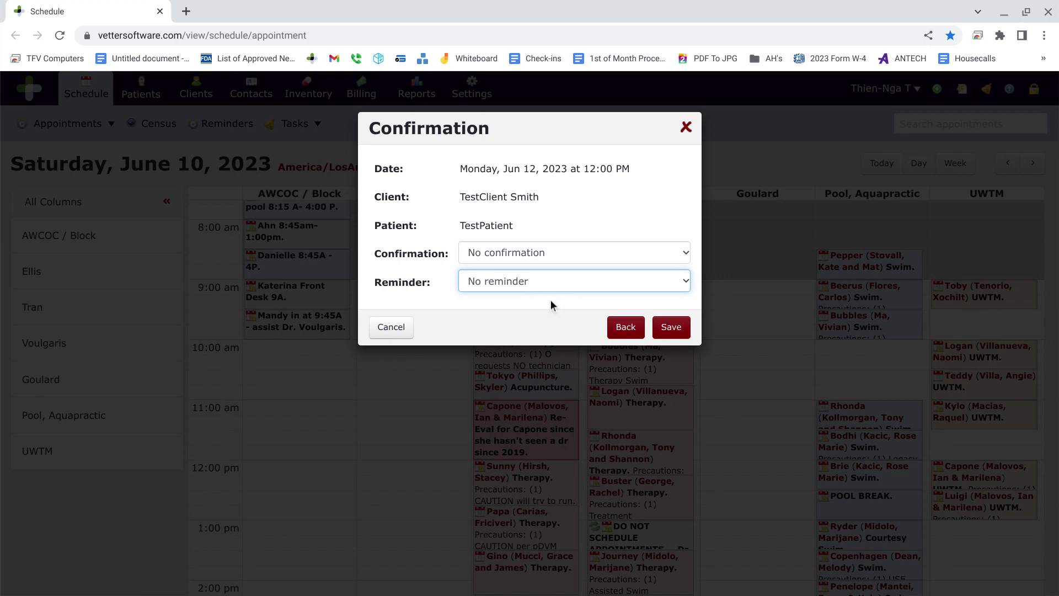
left_click(667, 330)
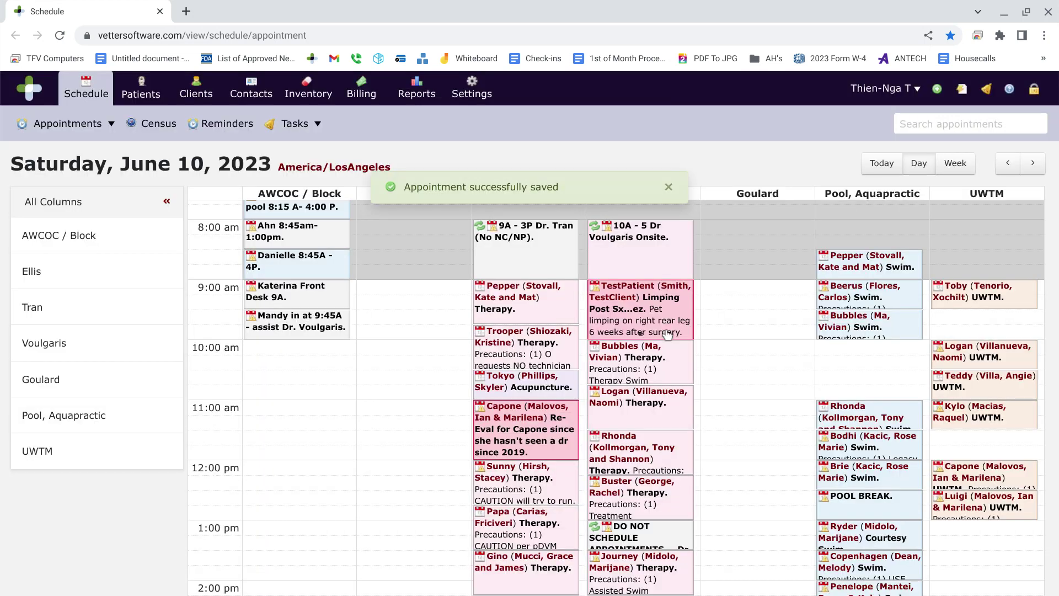
Show the day schedule for June 12, 2023, and review the details and notes of the 12:00 PM TestPatient appointment.
left_click(920, 164)
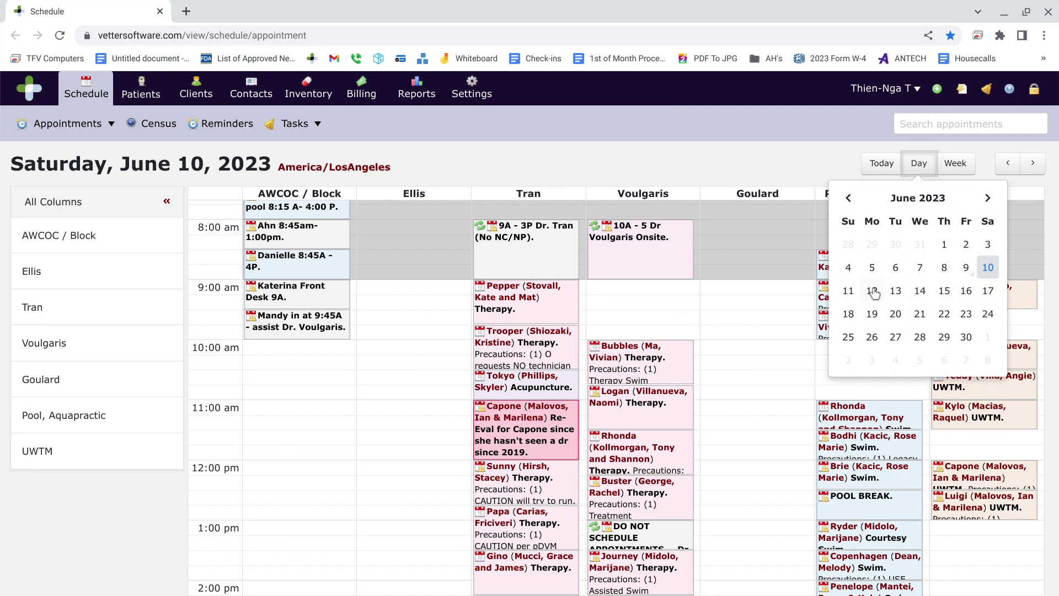
left_click(872, 298)
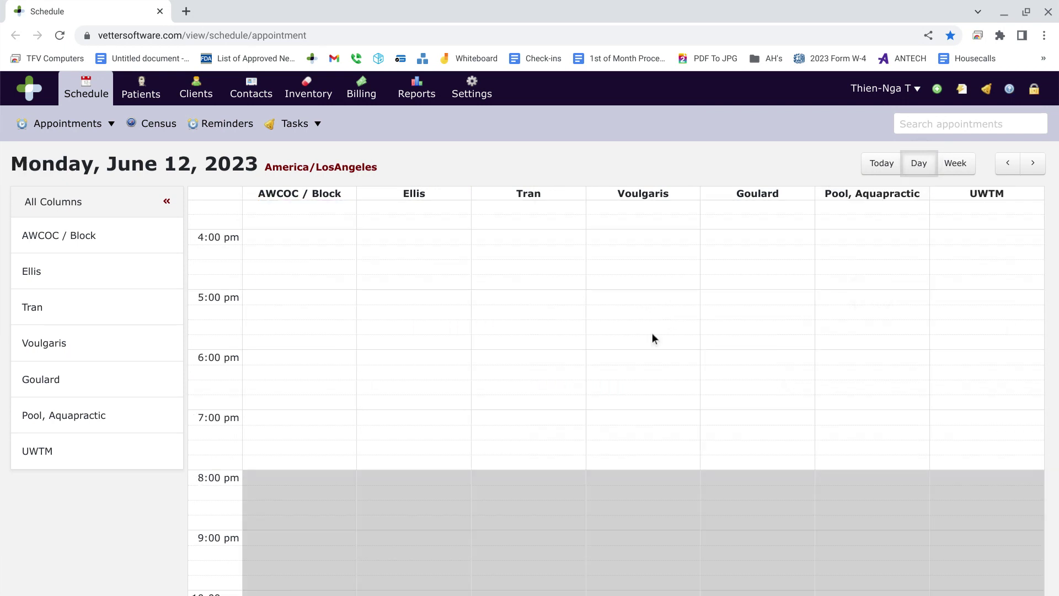
scroll(652, 334, "up", 4)
scroll(652, 334, "up", 2)
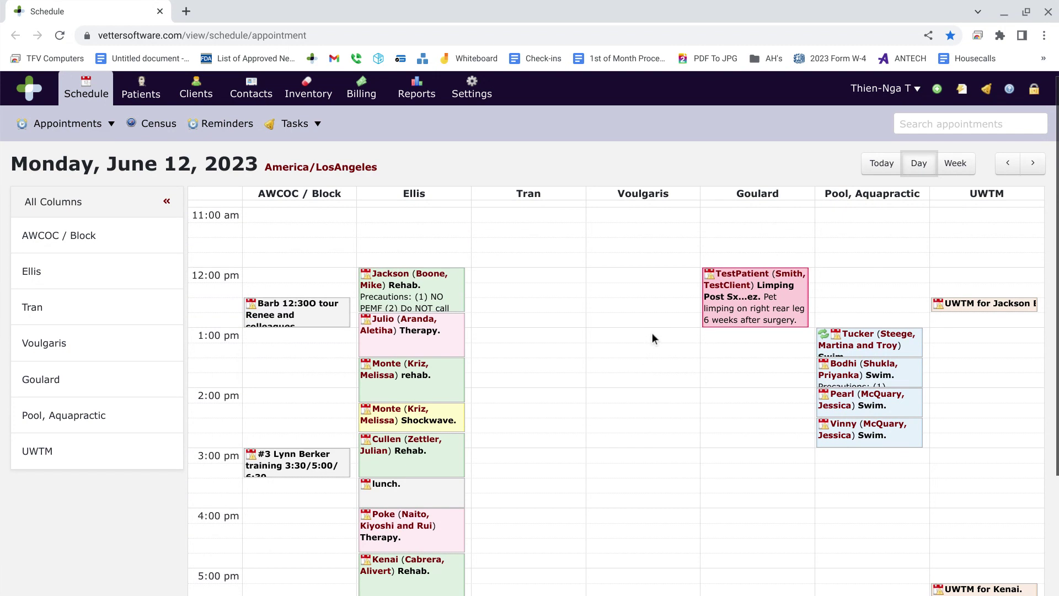
left_click(737, 314)
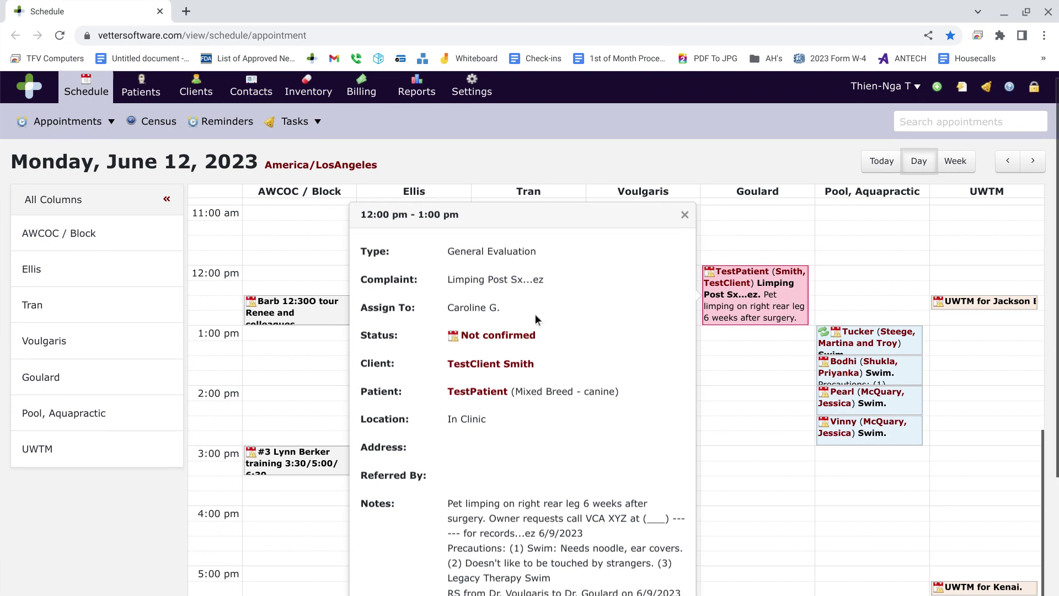
scroll(535, 313, "down", 1)
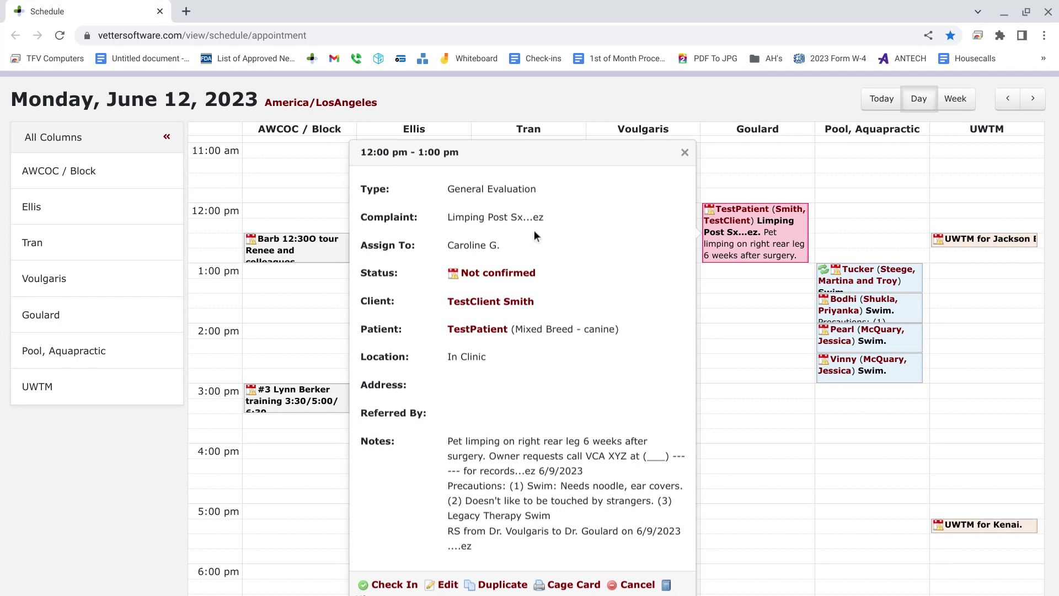
scroll(534, 230, "up", 1)
scroll(534, 230, "down", 1)
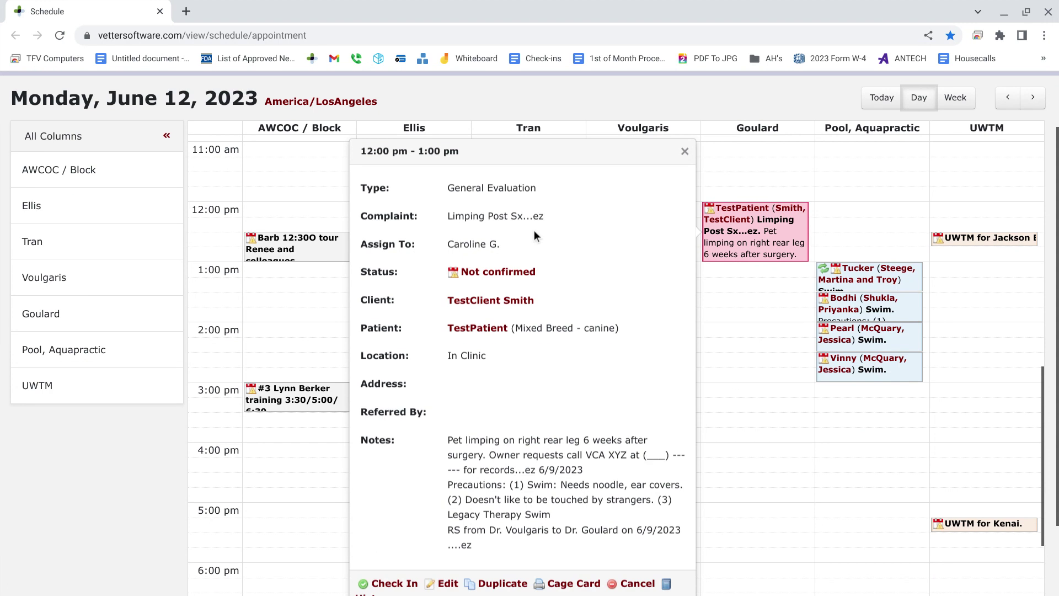
scroll(534, 230, "down", 2)
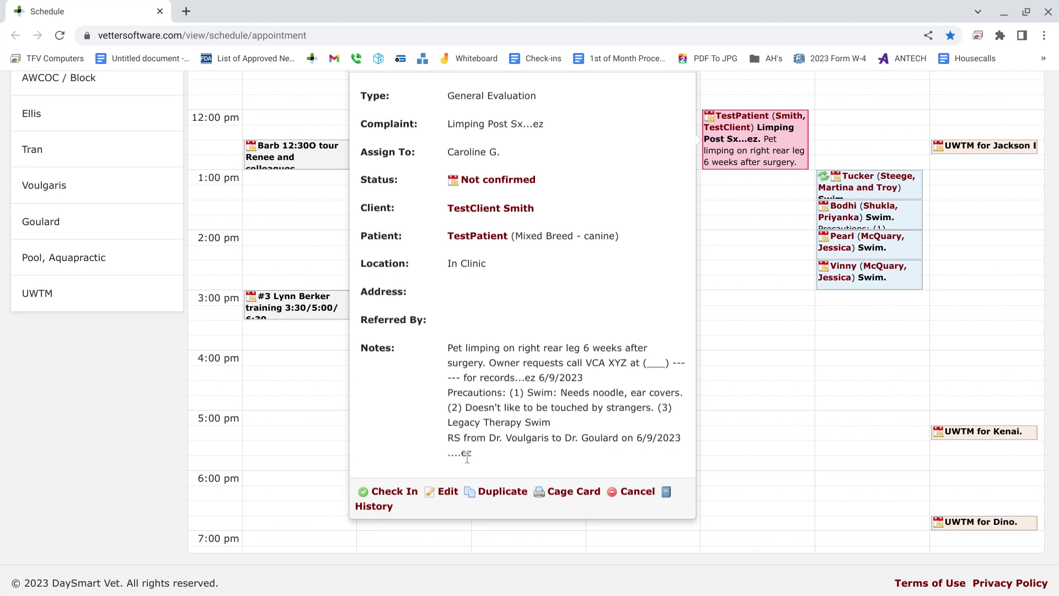
scroll(729, 193, "up", 2)
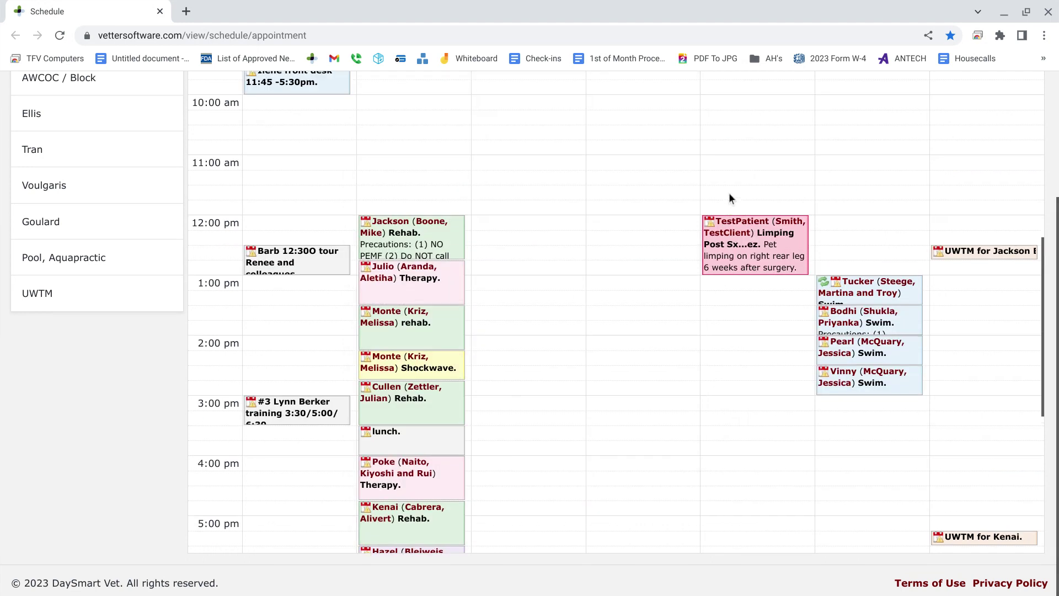